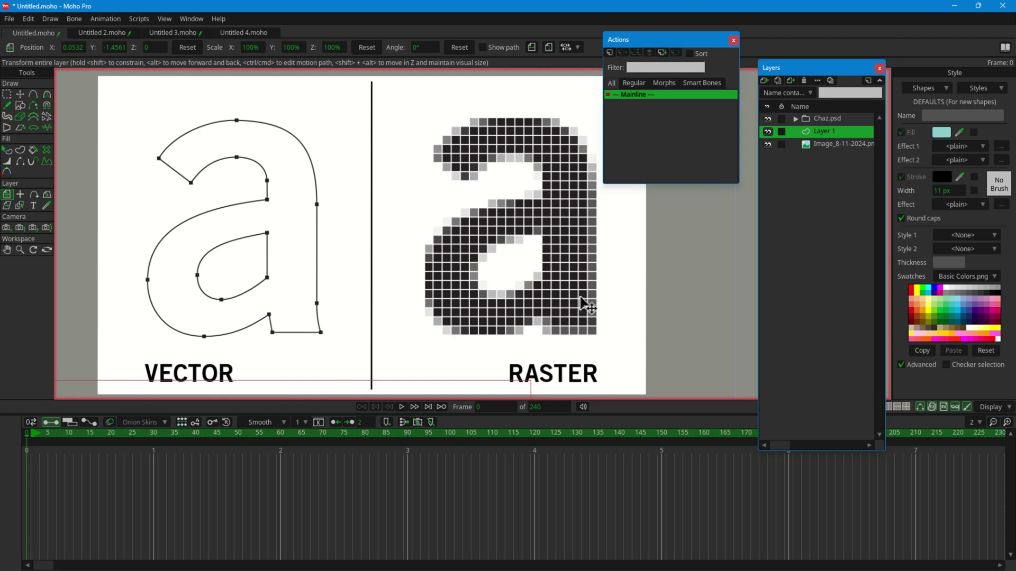
Examine the pixel grid of the raster letter up close and compare it with the vector letter's outline.
{"action": "scroll", "coordinate": [587, 306], "scroll_direction": "up", "scroll_amount": 6}
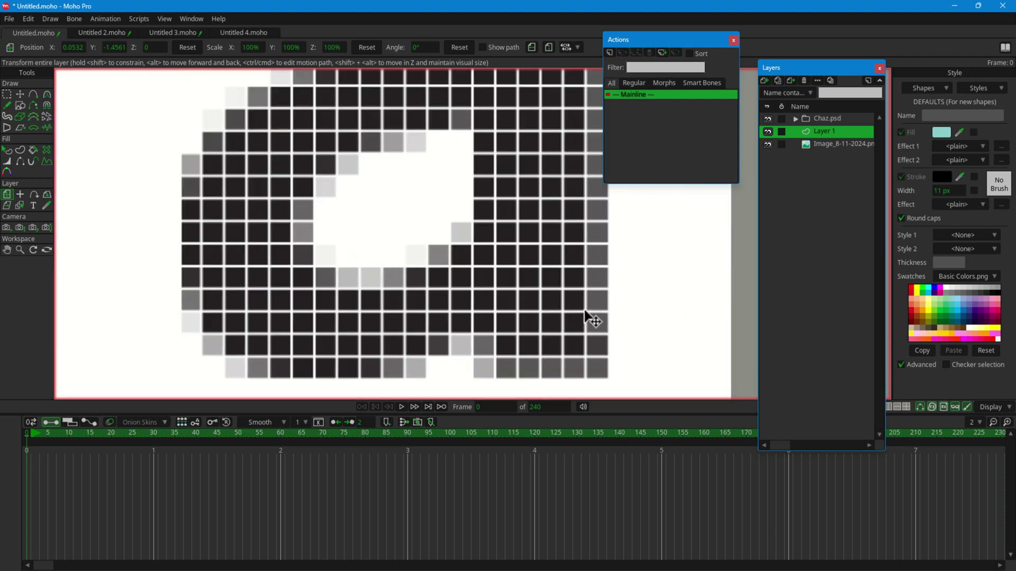
{"action": "scroll", "coordinate": [587, 317], "scroll_direction": "down", "scroll_amount": 2}
{"action": "scroll", "coordinate": [586, 317], "scroll_direction": "down", "scroll_amount": 4}
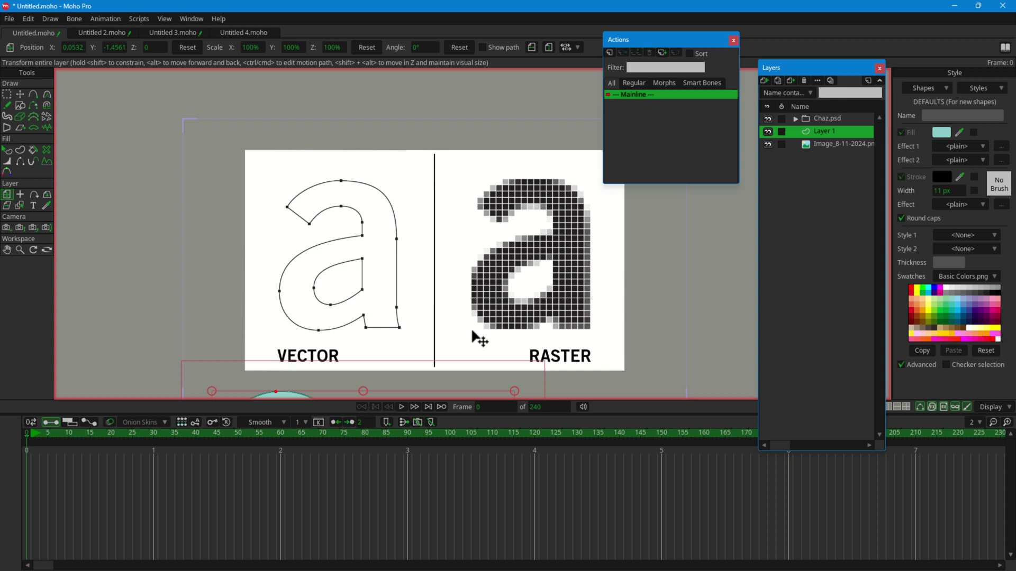
{"action": "scroll", "coordinate": [338, 319], "scroll_direction": "up", "scroll_amount": 1}
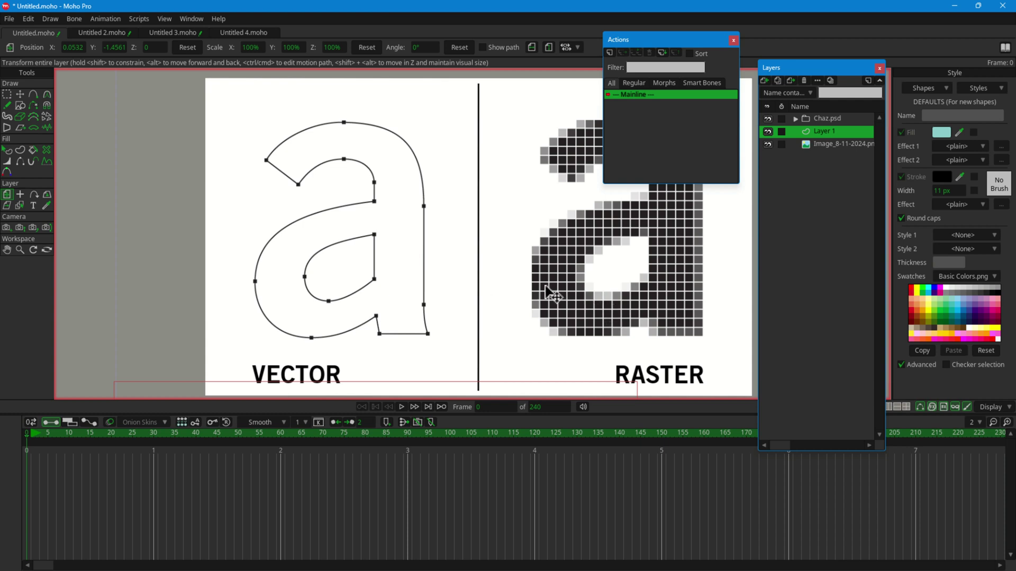
Open the Untitled 2 document and compare the edge quality of the vector arm with the raster hand up close.
{"action": "left_click", "coordinate": [101, 34]}
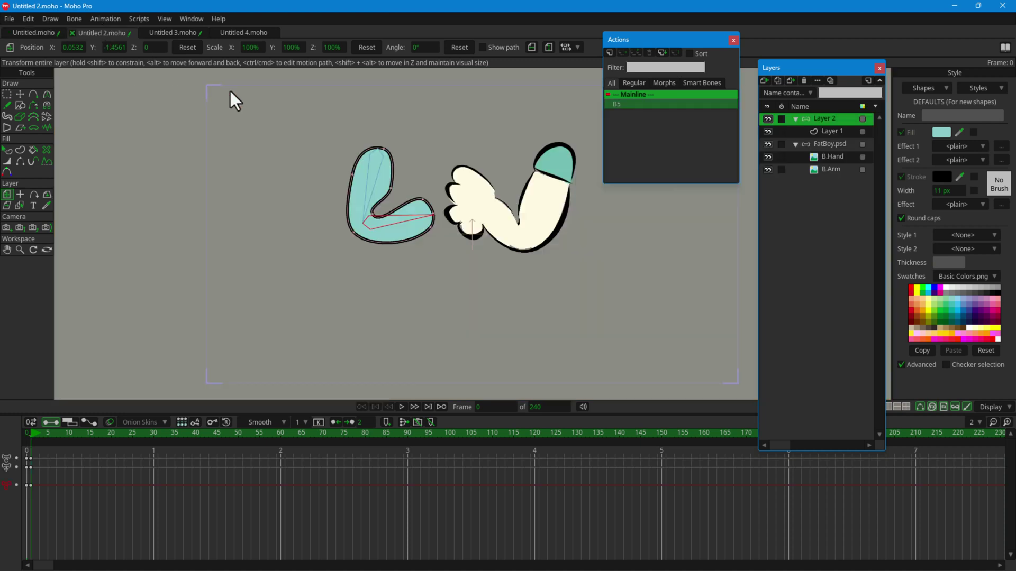
{"action": "scroll", "coordinate": [501, 221], "scroll_direction": "up", "scroll_amount": 5}
{"action": "key", "text": "z"}
{"action": "scroll", "coordinate": [540, 248], "scroll_direction": "down", "scroll_amount": 2}
{"action": "scroll", "coordinate": [545, 256], "scroll_direction": "down", "scroll_amount": 3}
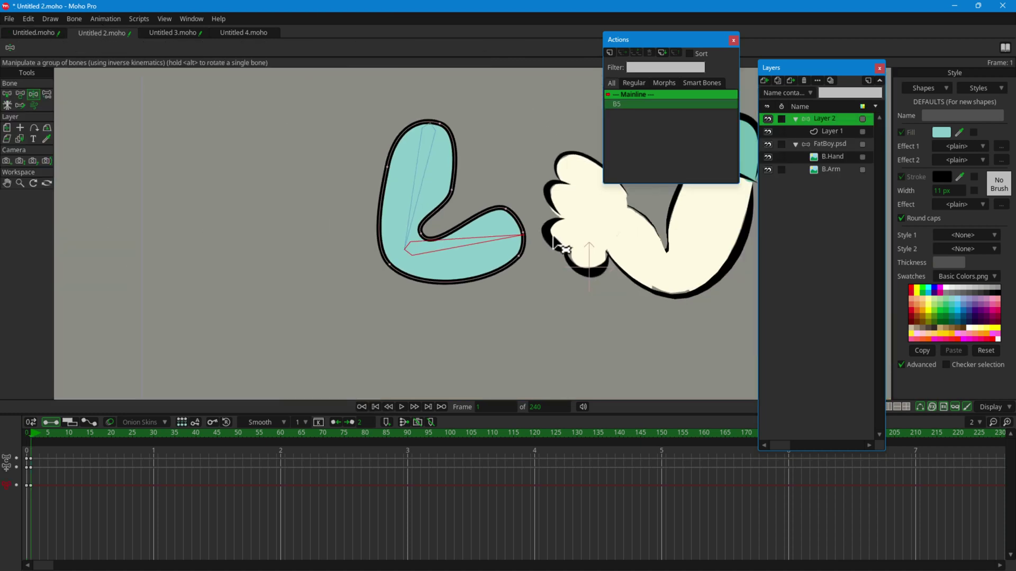
{"action": "left_click_drag", "start_coordinate": [664, 272], "coordinate": [567, 319]}
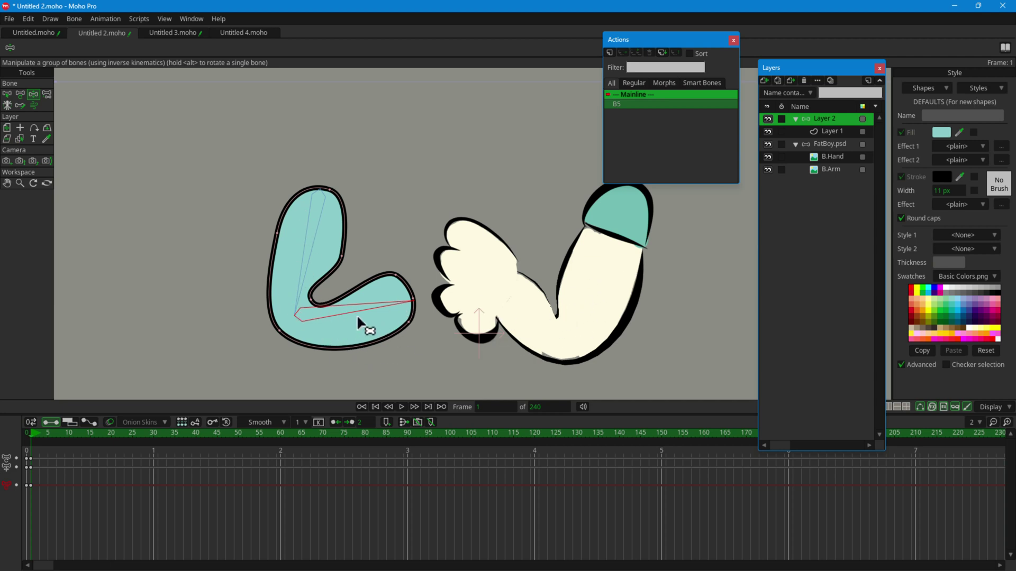
{"action": "scroll", "coordinate": [421, 317], "scroll_direction": "up", "scroll_amount": 5}
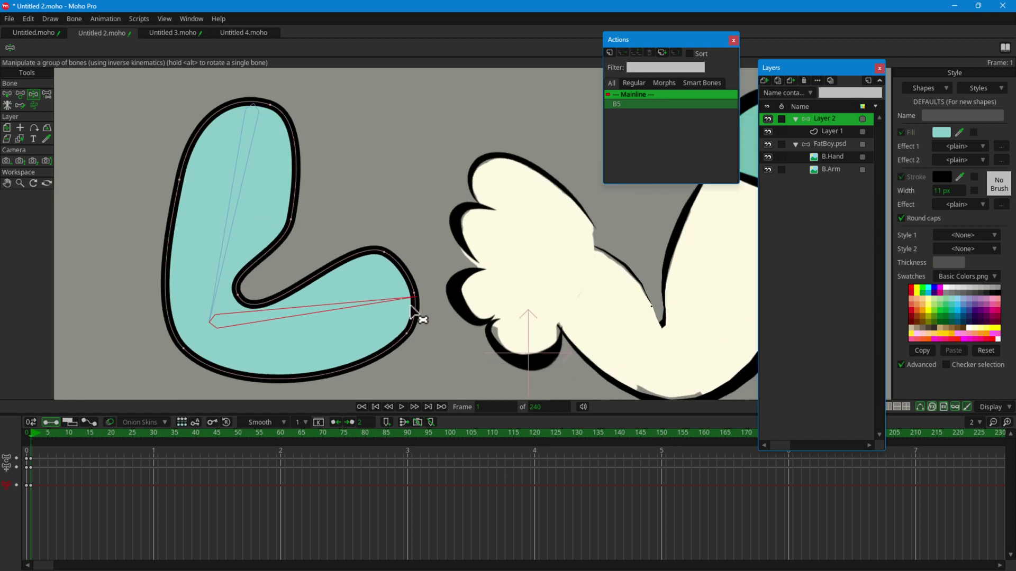
{"action": "scroll", "coordinate": [423, 306], "scroll_direction": "up", "scroll_amount": 3}
{"action": "scroll", "coordinate": [378, 286], "scroll_direction": "down", "scroll_amount": 2}
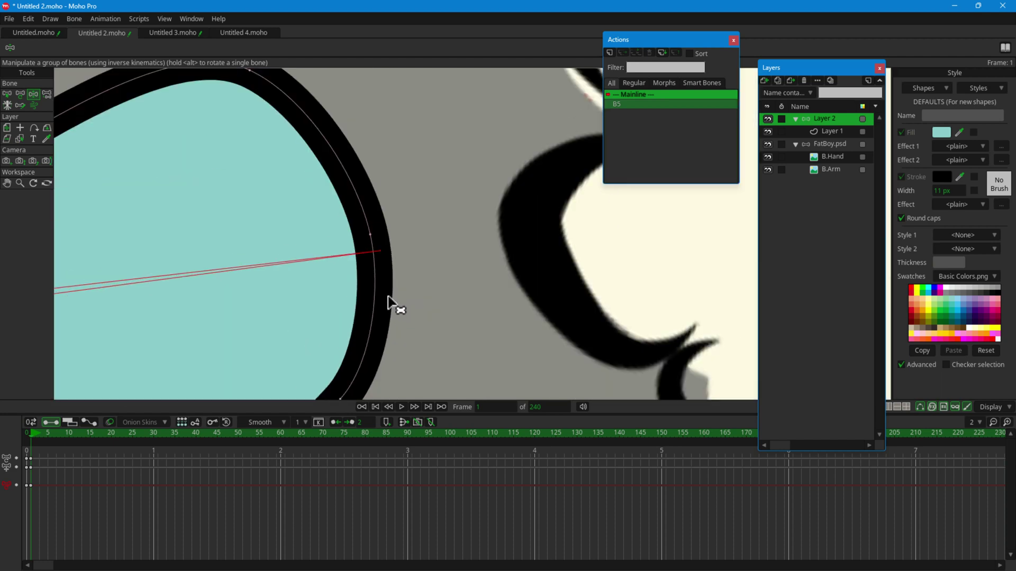
{"action": "scroll", "coordinate": [485, 265], "scroll_direction": "up", "scroll_amount": 3}
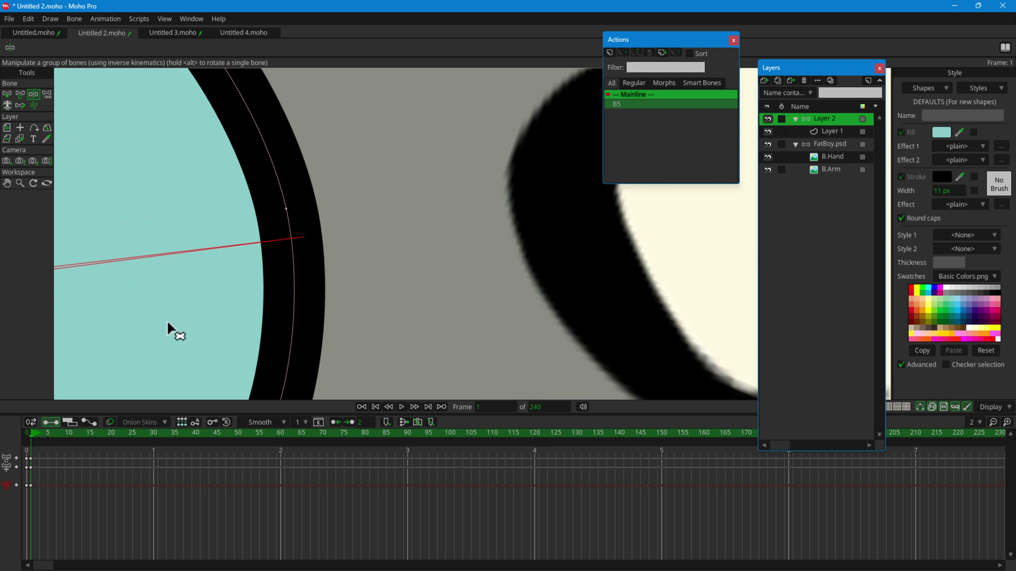
{"action": "scroll", "coordinate": [598, 285], "scroll_direction": "down", "scroll_amount": 6}
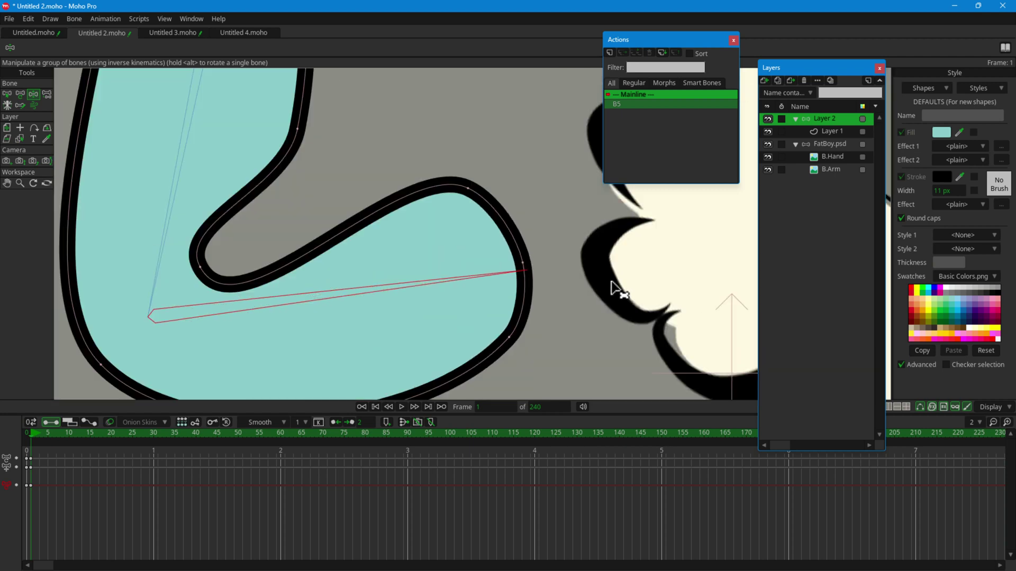
{"action": "scroll", "coordinate": [656, 269], "scroll_direction": "down", "scroll_amount": 4}
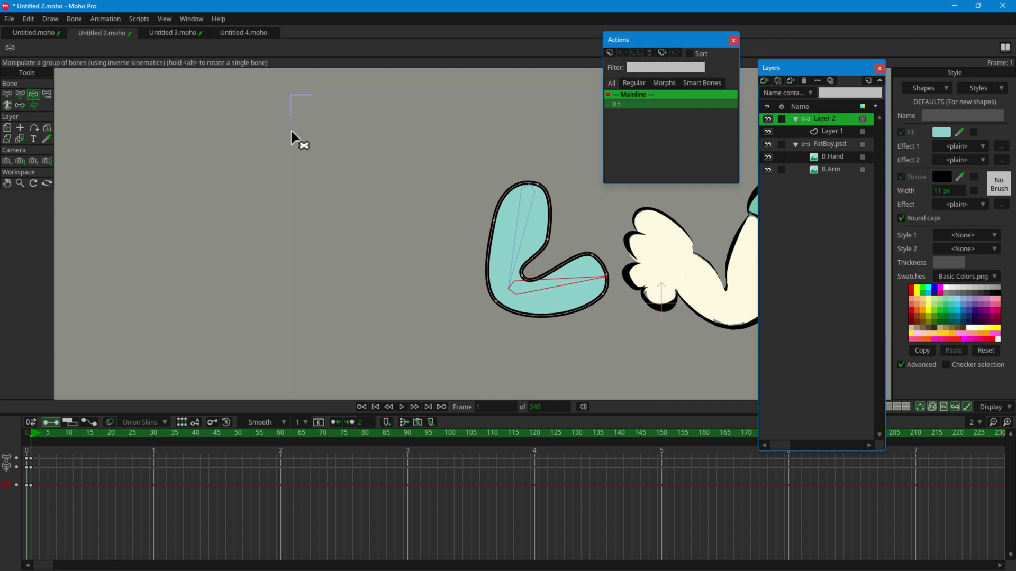
Switch to the Untitled 4 document and add a new vector layer.
{"action": "key", "text": "ctrl+Tab"}
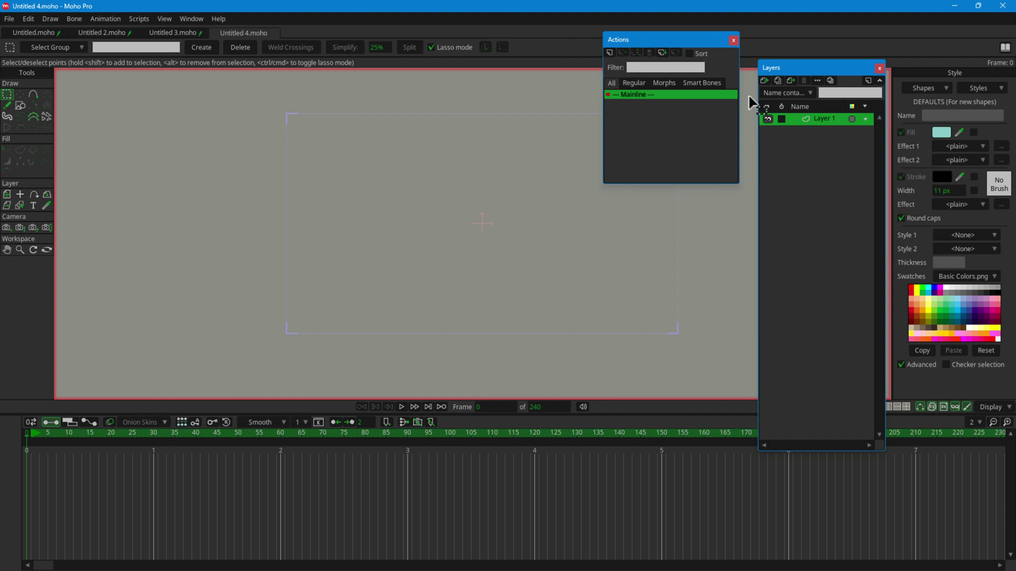
{"action": "left_click", "coordinate": [765, 80]}
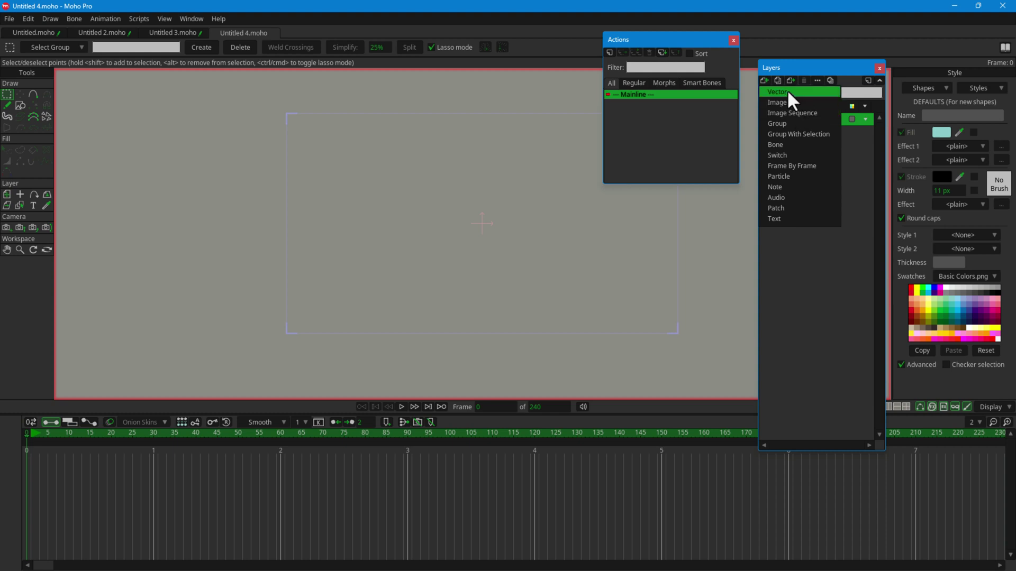
{"action": "left_click", "coordinate": [787, 92]}
{"action": "key", "text": "Return"}
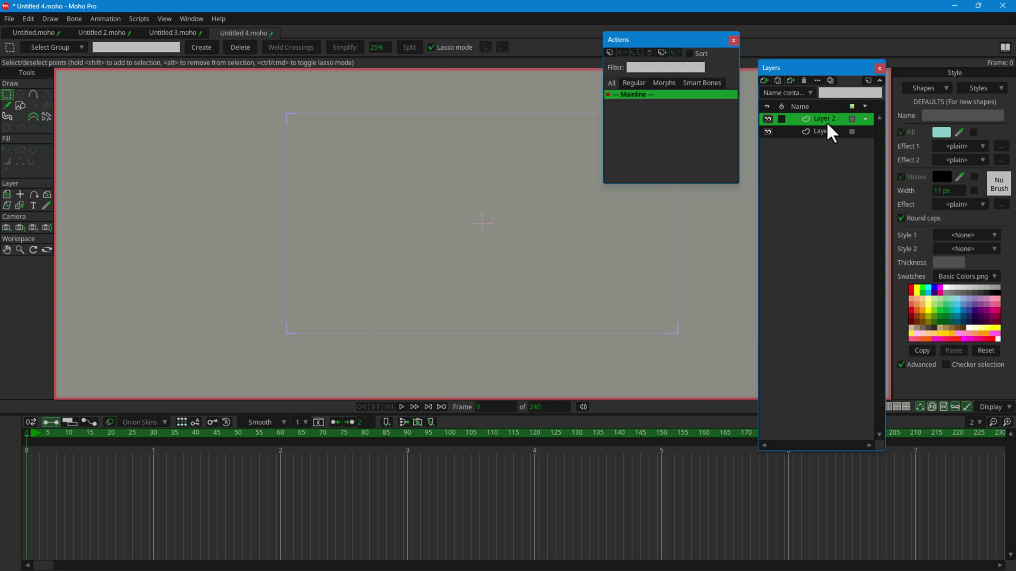
Draw several overlapping filled and stroked ellipses of different proportions on Layer 1.
{"action": "left_click", "coordinate": [820, 133]}
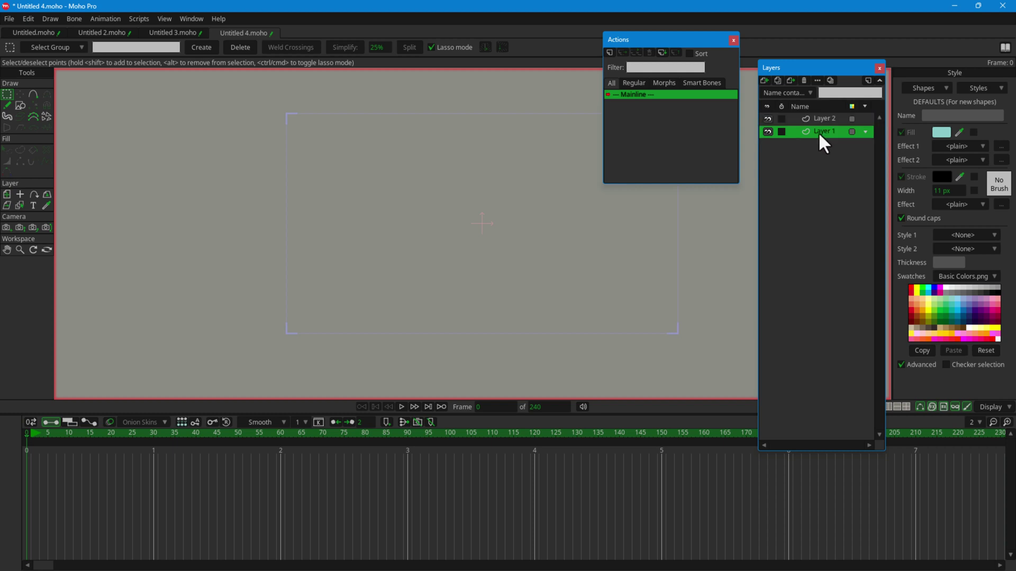
{"action": "key", "text": "e"}
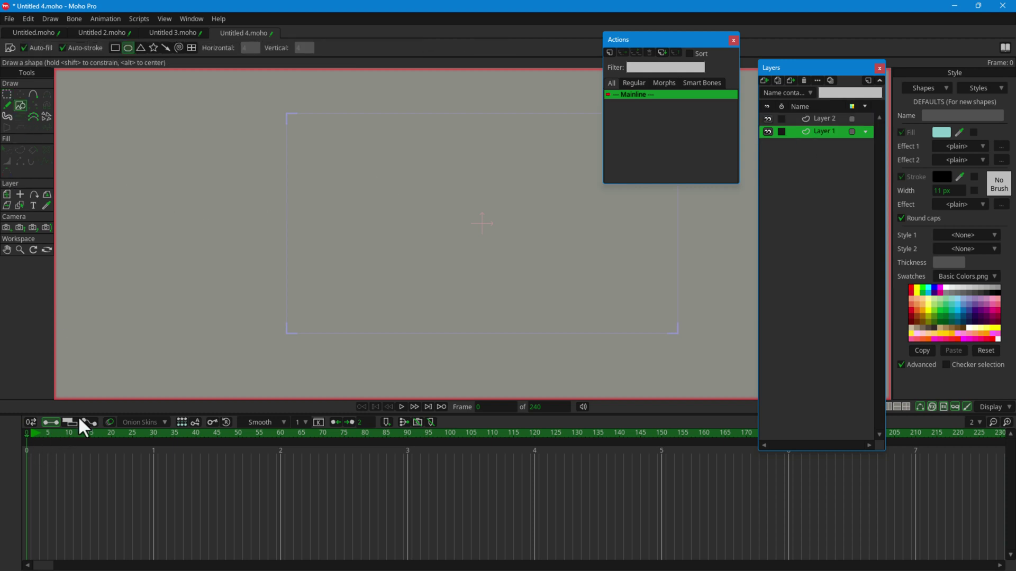
{"action": "left_click_drag", "start_coordinate": [337, 192], "coordinate": [484, 341]}
{"action": "mouse_move", "coordinate": [486, 137]}
{"action": "left_mouse_down"}
{"action": "mouse_move", "coordinate": [217, 326]}
{"action": "mouse_move", "coordinate": [231, 133]}
{"action": "left_mouse_up"}
{"action": "left_click_drag", "start_coordinate": [513, 203], "coordinate": [747, 360]}
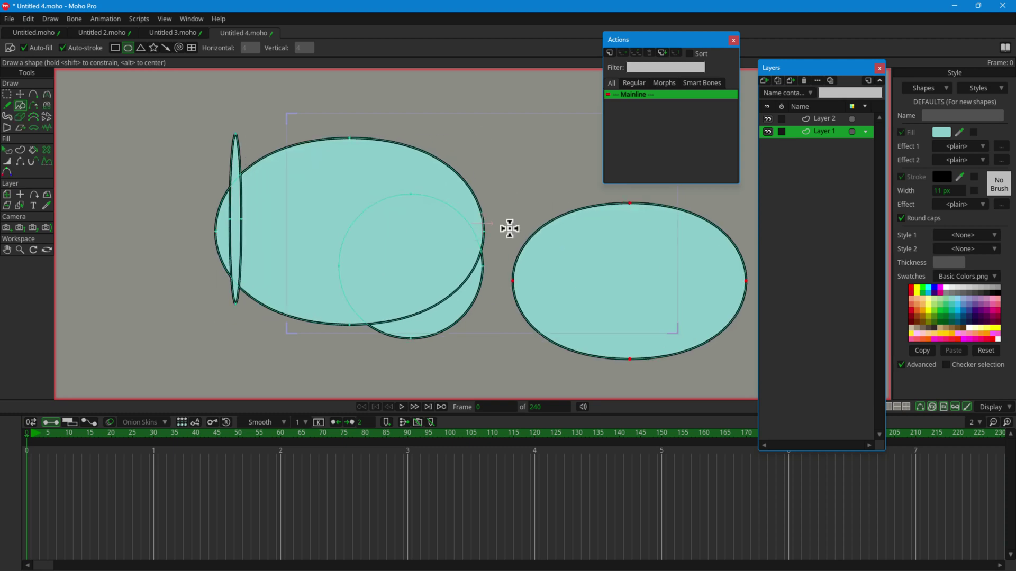
{"action": "left_click_drag", "start_coordinate": [522, 164], "coordinate": [400, 346]}
Examine the ellipses' outlines at very high and very low magnification to judge how sharp the vector edges are.
{"action": "scroll", "coordinate": [452, 266], "scroll_direction": "up", "scroll_amount": 15}
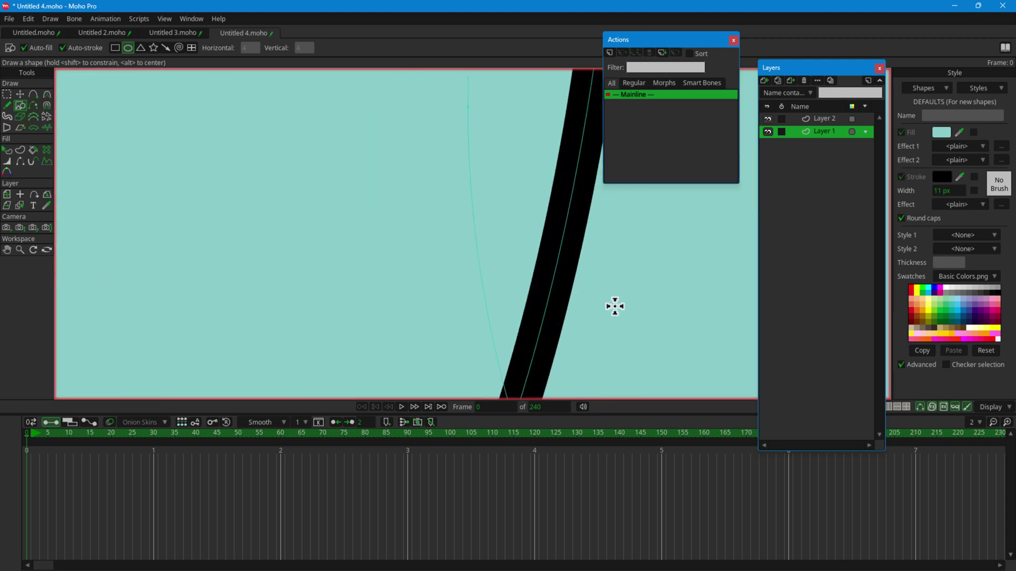
{"action": "scroll", "coordinate": [473, 310], "scroll_direction": "down", "scroll_amount": 20}
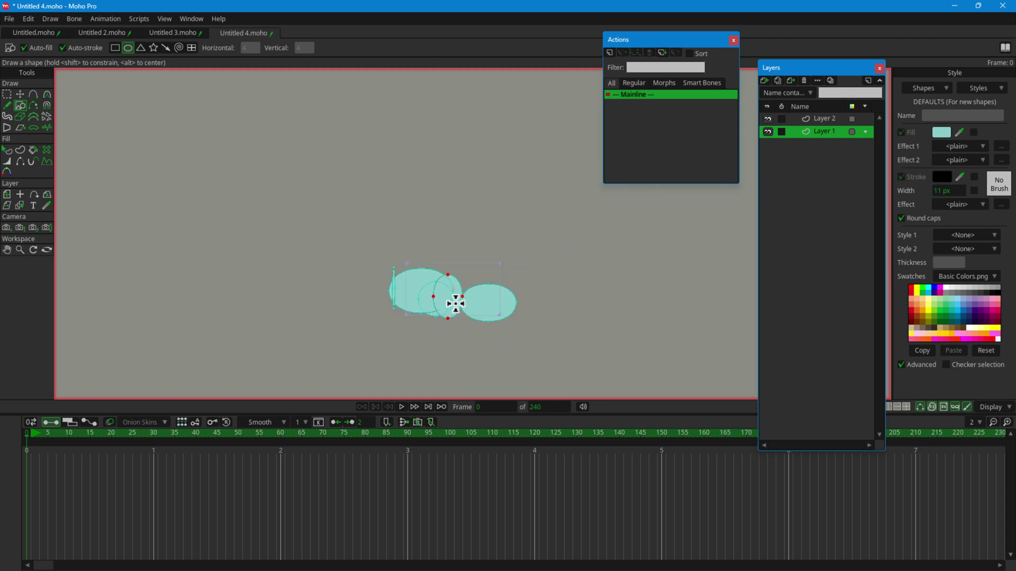
{"action": "scroll", "coordinate": [450, 307], "scroll_direction": "up", "scroll_amount": 8}
{"action": "scroll", "coordinate": [434, 310], "scroll_direction": "up", "scroll_amount": 3}
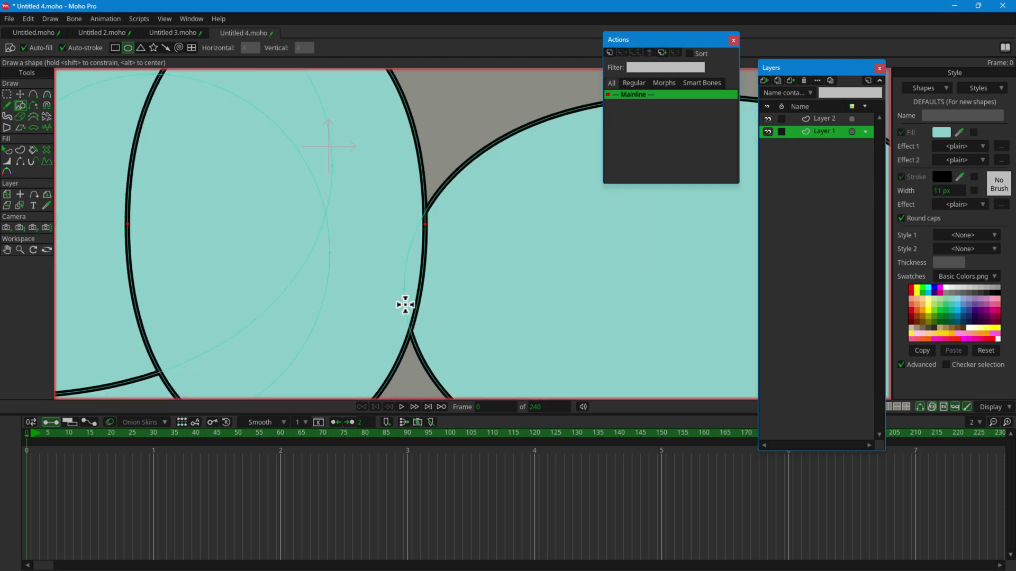
{"action": "scroll", "coordinate": [413, 304], "scroll_direction": "down", "scroll_amount": 5}
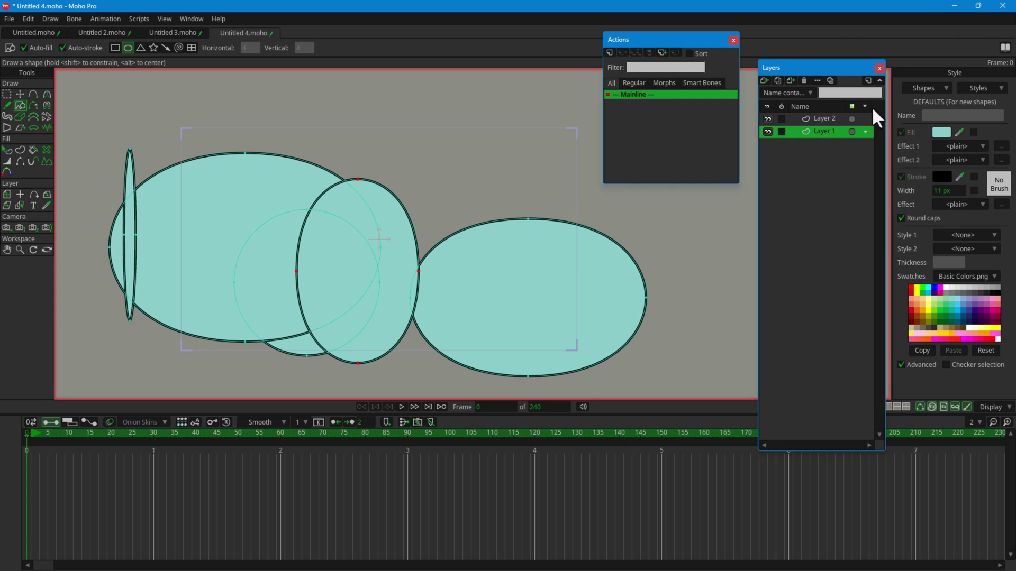
{"action": "scroll", "coordinate": [401, 296], "scroll_direction": "up", "scroll_amount": 3}
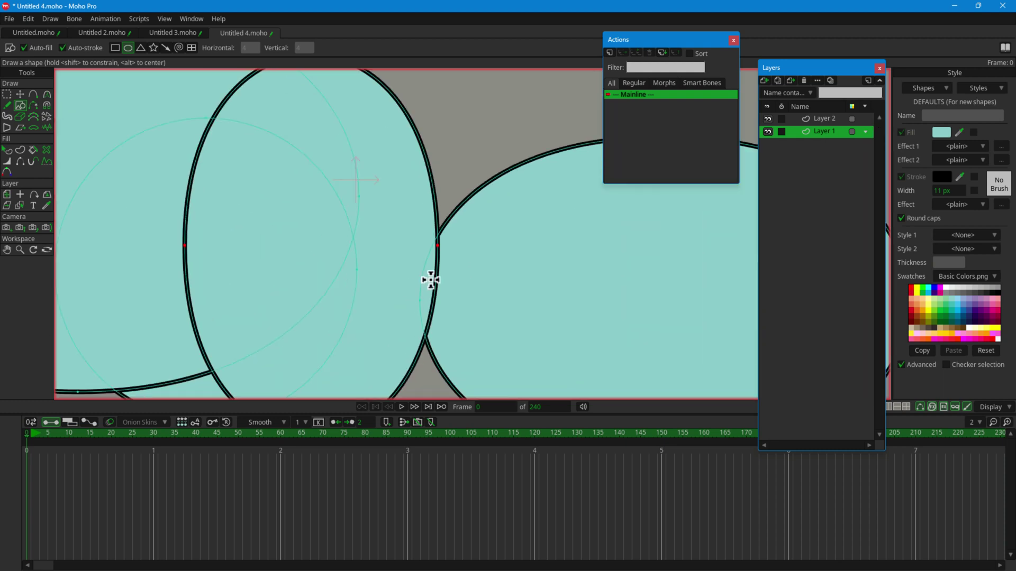
{"action": "scroll", "coordinate": [428, 277], "scroll_direction": "down", "scroll_amount": 1}
{"action": "scroll", "coordinate": [442, 248], "scroll_direction": "down", "scroll_amount": 1}
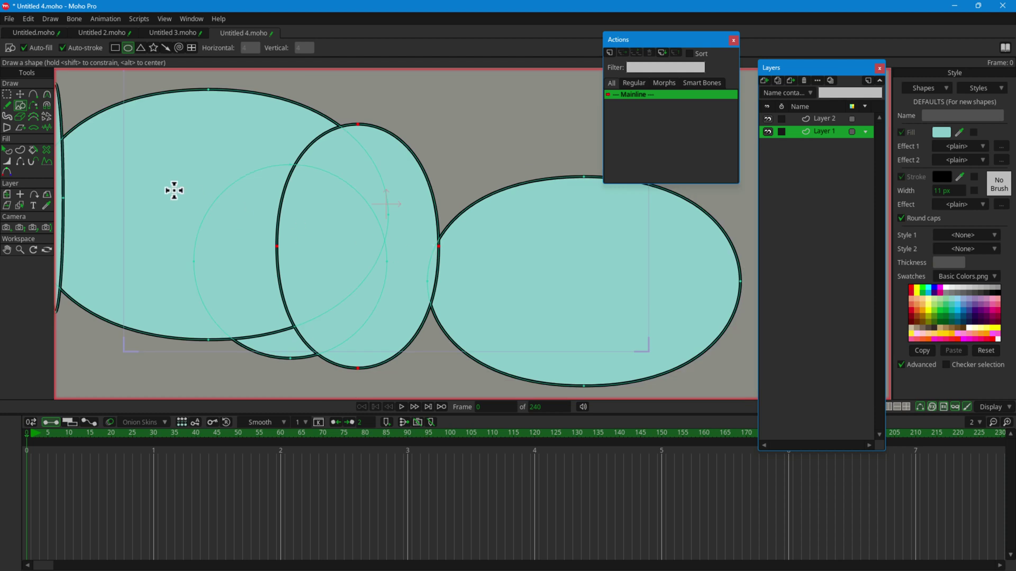
Widen the middle ellipse by moving its rightmost point outward to about X 0.95, Y -0.27 with Transform Points.
{"action": "left_click", "coordinate": [21, 94]}
{"action": "left_click_drag", "start_coordinate": [438, 246], "coordinate": [502, 248]}
{"action": "left_click_drag", "start_coordinate": [503, 242], "coordinate": [528, 245]}
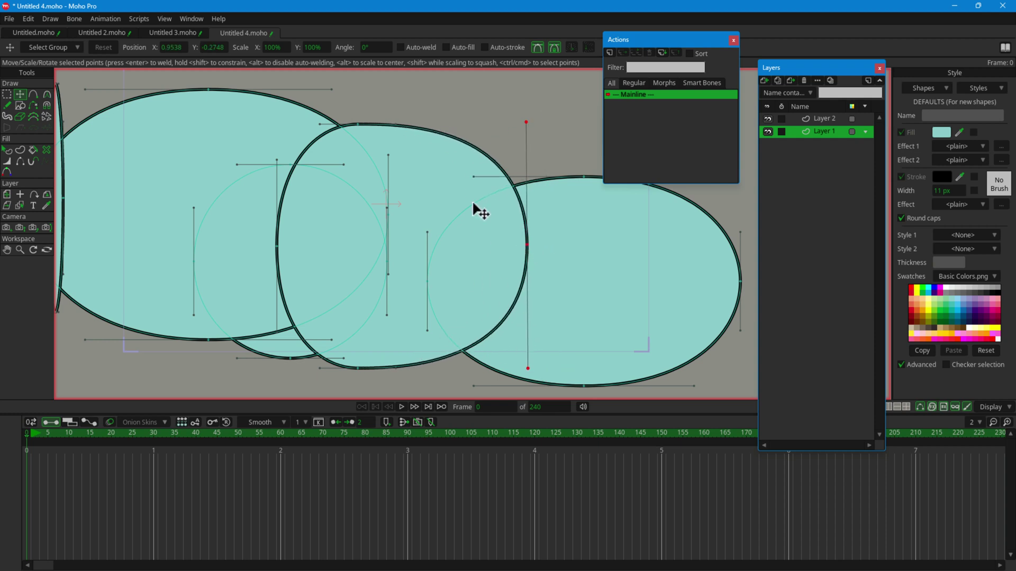
{"action": "left_click", "coordinate": [358, 125]}
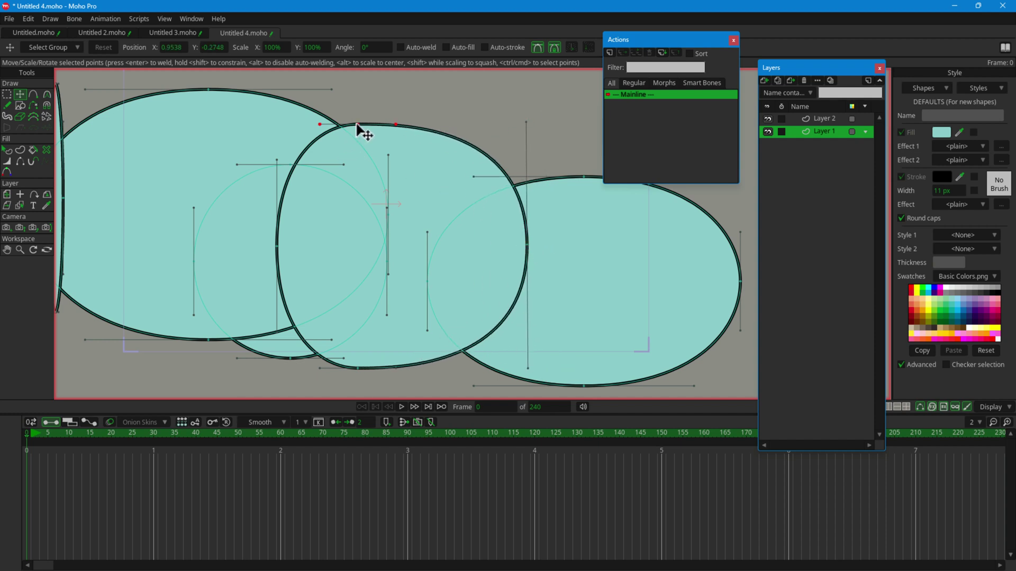
{"action": "left_click", "coordinate": [527, 246]}
{"action": "scroll", "coordinate": [516, 246], "scroll_direction": "down", "scroll_amount": 3}
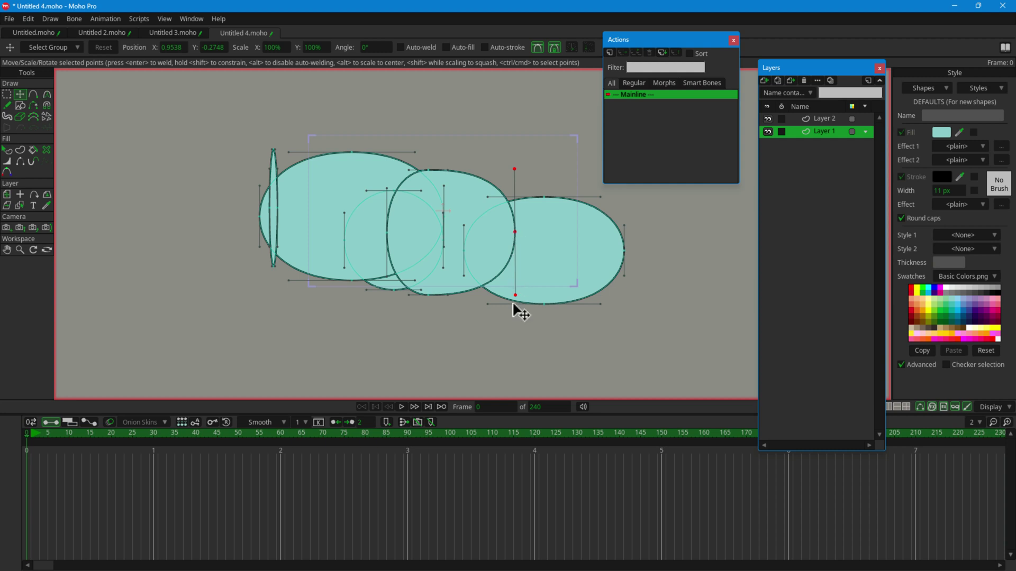
{"action": "left_click", "coordinate": [513, 350]}
Create a new document and draw a single filled and stroked ellipse near the canvas centre on Layer 1.
{"action": "key", "text": "ctrl+n"}
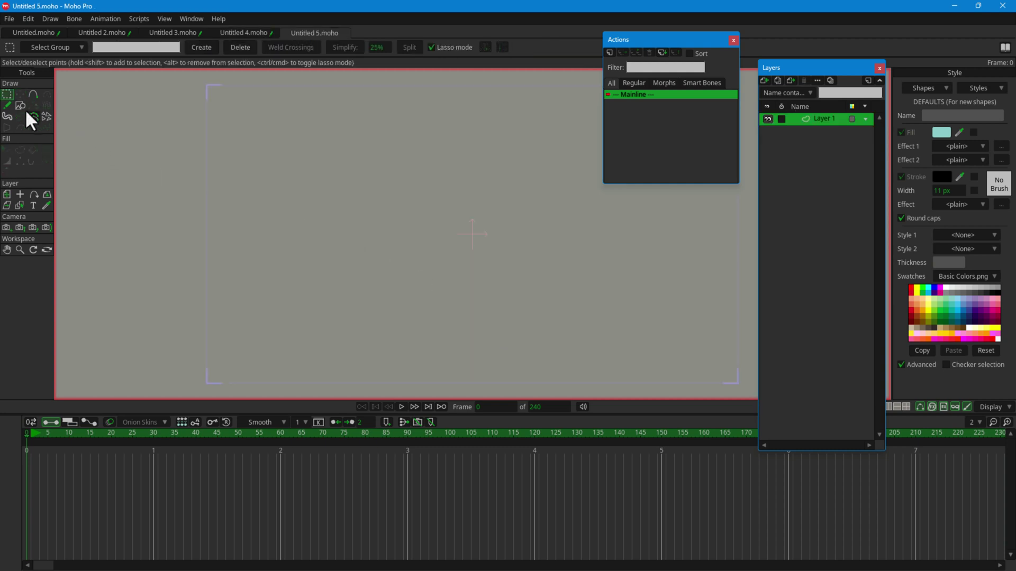
{"action": "left_click", "coordinate": [22, 105]}
{"action": "mouse_move", "coordinate": [300, 152]}
{"action": "left_mouse_down"}
{"action": "mouse_move", "coordinate": [312, 175]}
{"action": "mouse_move", "coordinate": [462, 291]}
{"action": "left_mouse_up"}
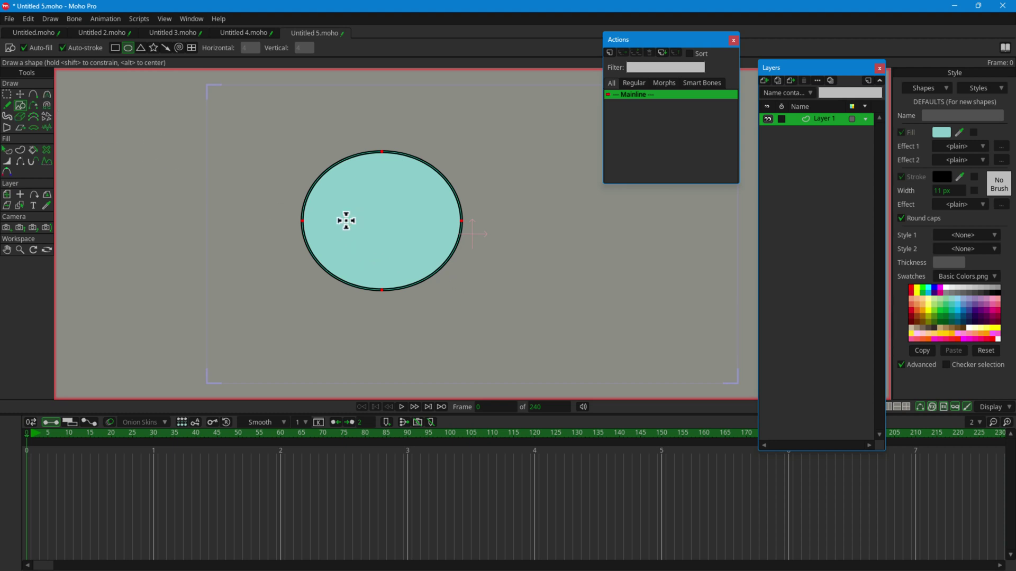
Keyframe the ellipse's top point at frame 1 and move it up to about X -0.50, Y 0.92 at frame 90.
{"action": "left_click", "coordinate": [19, 93]}
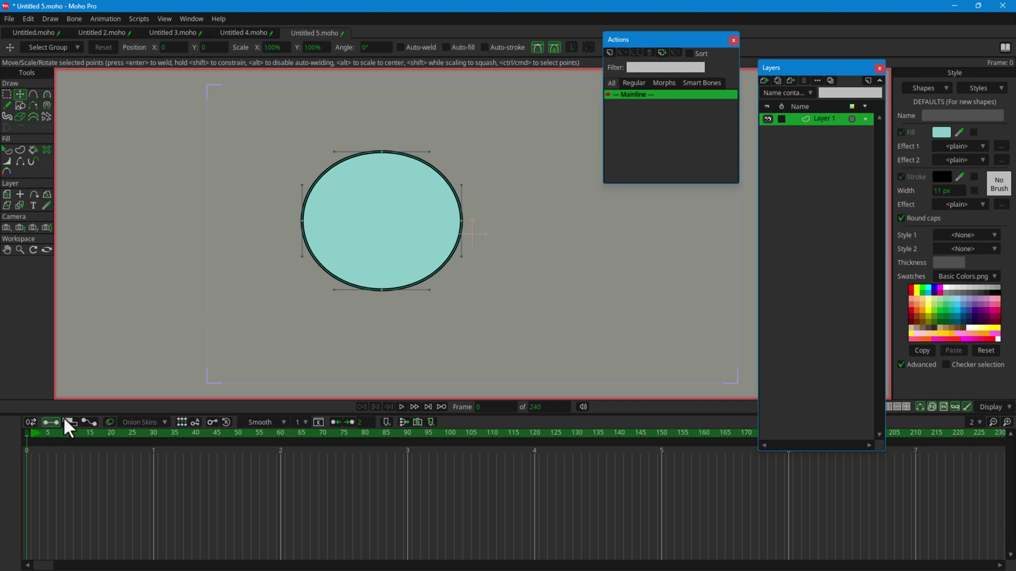
{"action": "left_click", "coordinate": [31, 435]}
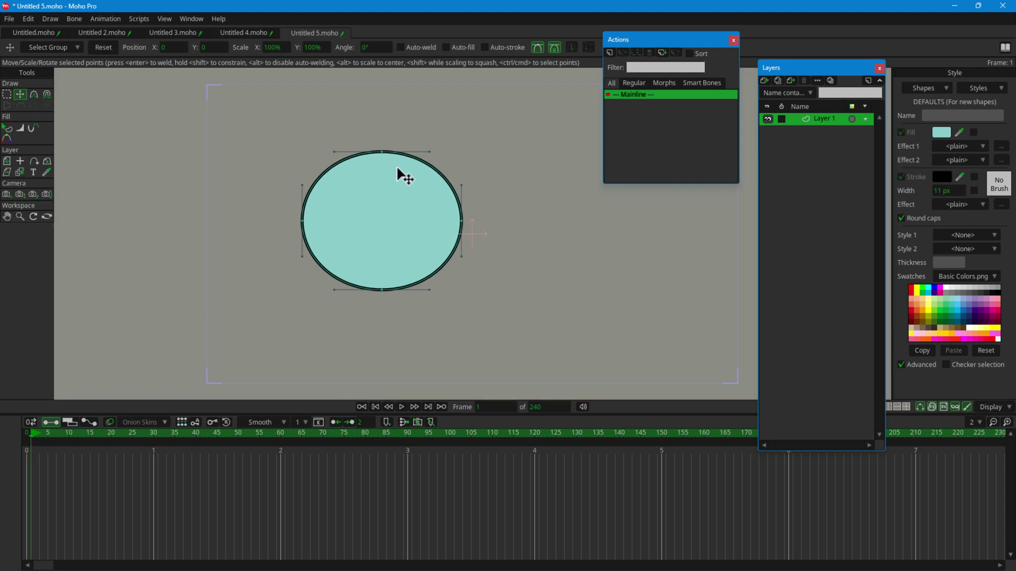
{"action": "left_click", "coordinate": [382, 152]}
{"action": "left_click_drag", "start_coordinate": [36, 437], "coordinate": [407, 434]}
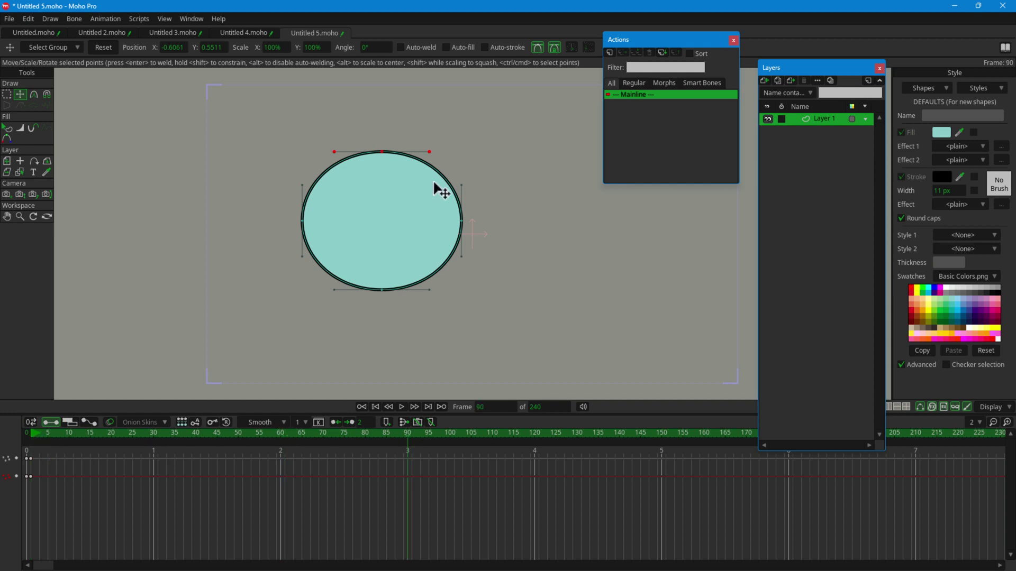
{"action": "left_click_drag", "start_coordinate": [383, 159], "coordinate": [398, 104]}
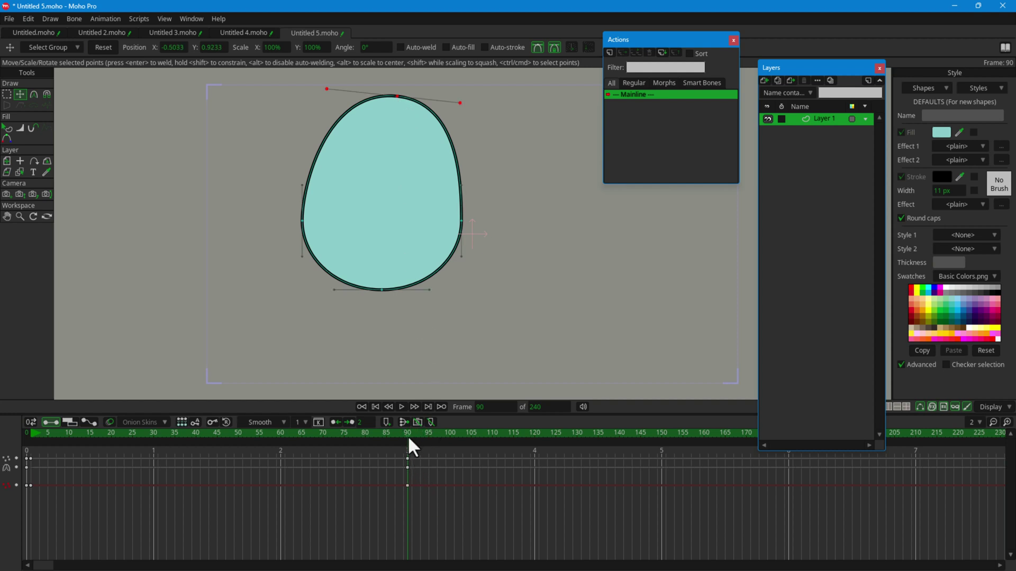
Scrub the timeline between frames 1 and 90 to review the ellipse's shape change, stopping at frame 57.
{"action": "left_click_drag", "start_coordinate": [408, 436], "coordinate": [32, 459]}
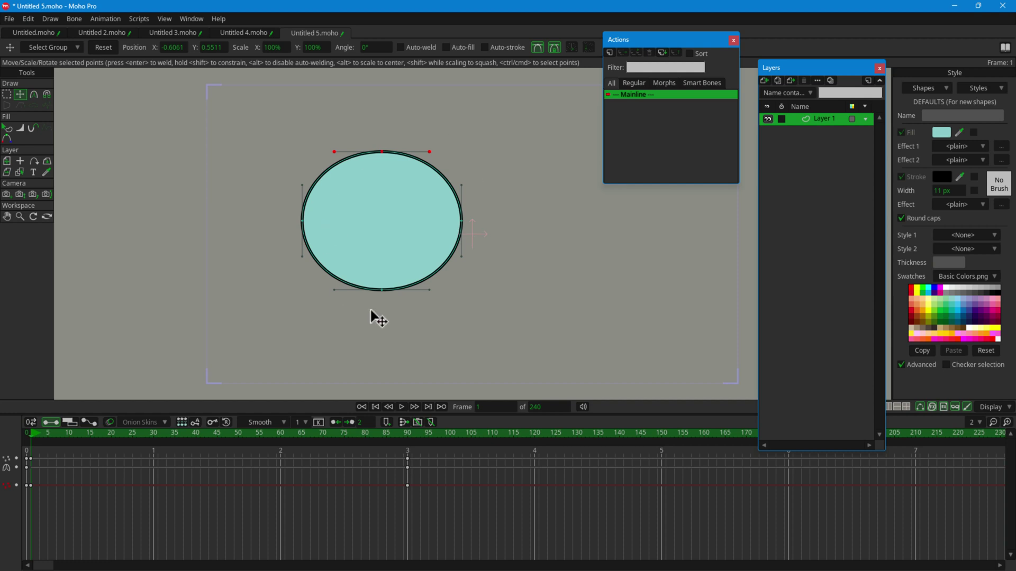
{"action": "left_click", "coordinate": [404, 438]}
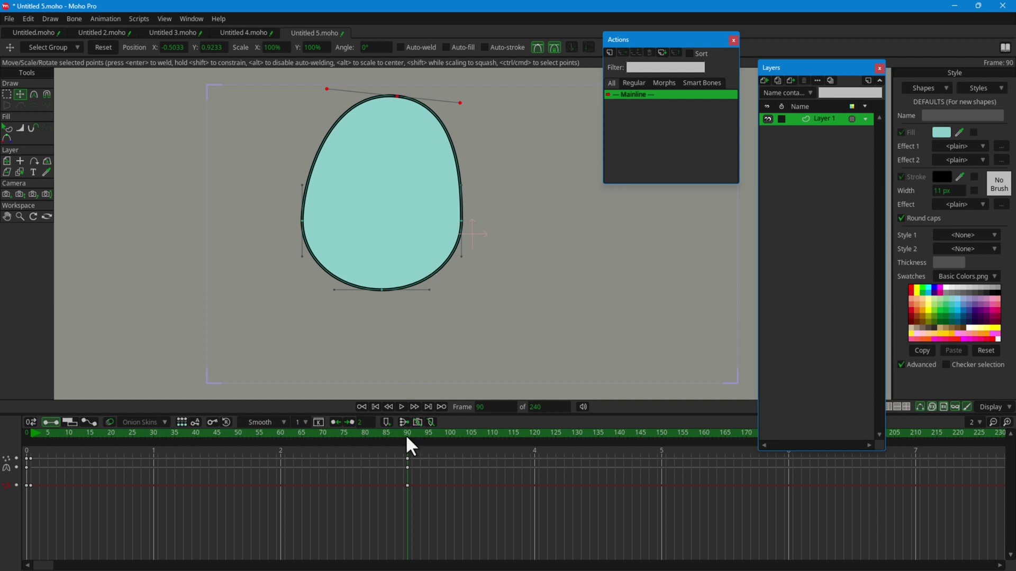
{"action": "left_click_drag", "start_coordinate": [405, 433], "coordinate": [268, 445]}
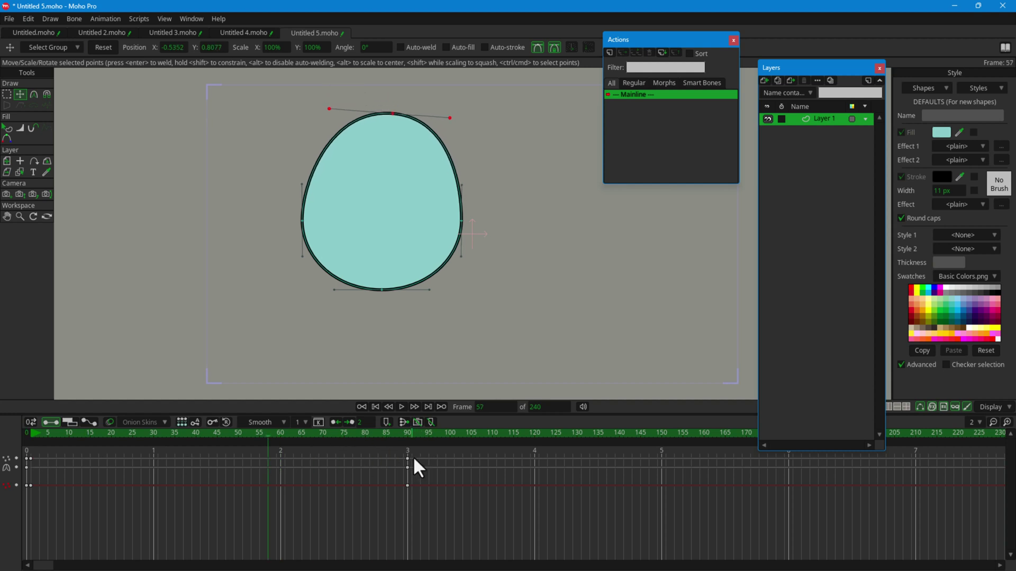
Keyframe the shape's rightmost point at frame 95, moving it outward to about X 0.69, Y -0.07.
{"action": "mouse_move", "coordinate": [409, 437]}
{"action": "left_mouse_down"}
{"action": "mouse_move", "coordinate": [59, 442]}
{"action": "mouse_move", "coordinate": [407, 442]}
{"action": "left_mouse_up"}
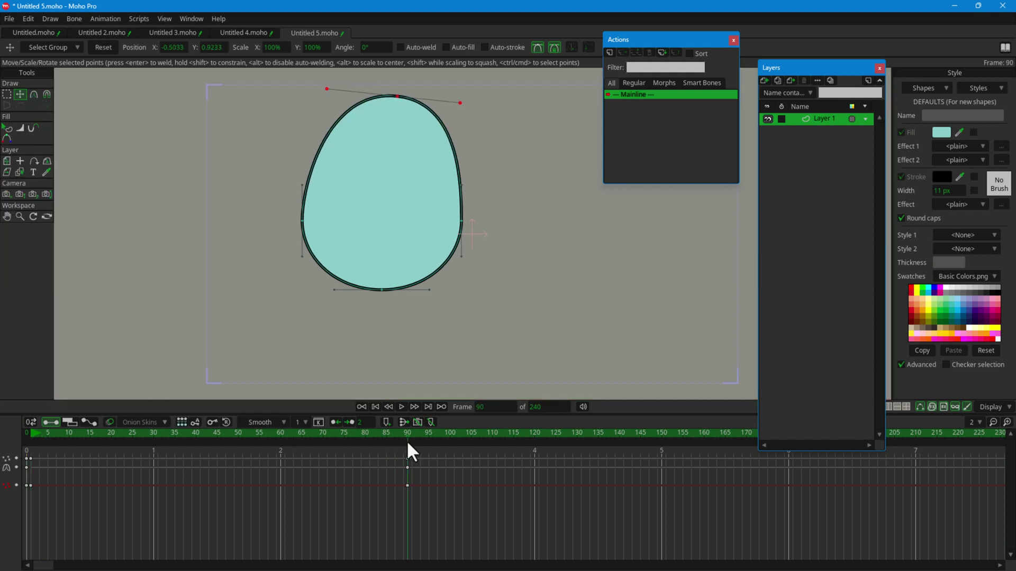
{"action": "left_click_drag", "start_coordinate": [407, 442], "coordinate": [391, 458]}
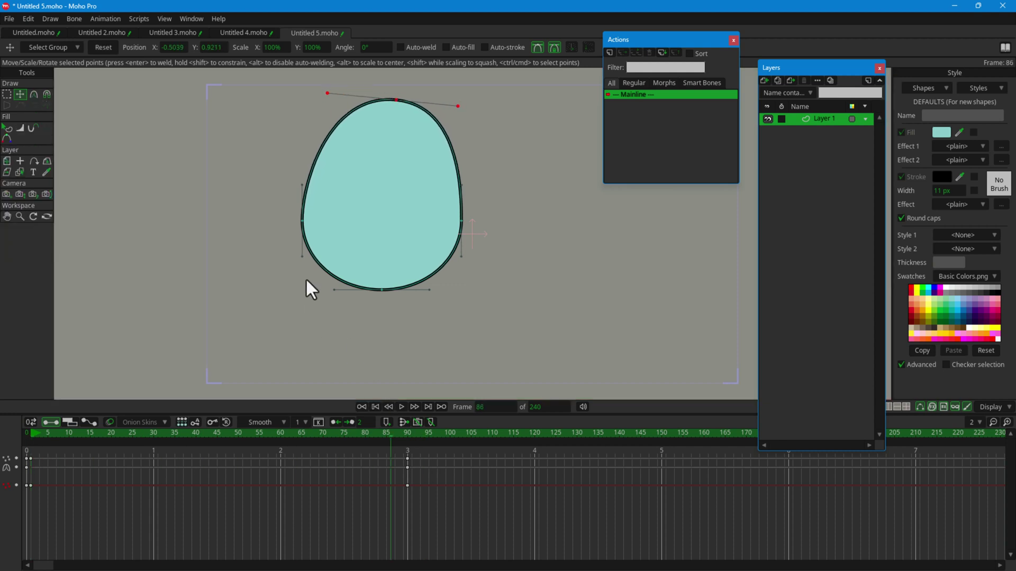
{"action": "key", "text": "ctrl+shift+Left"}
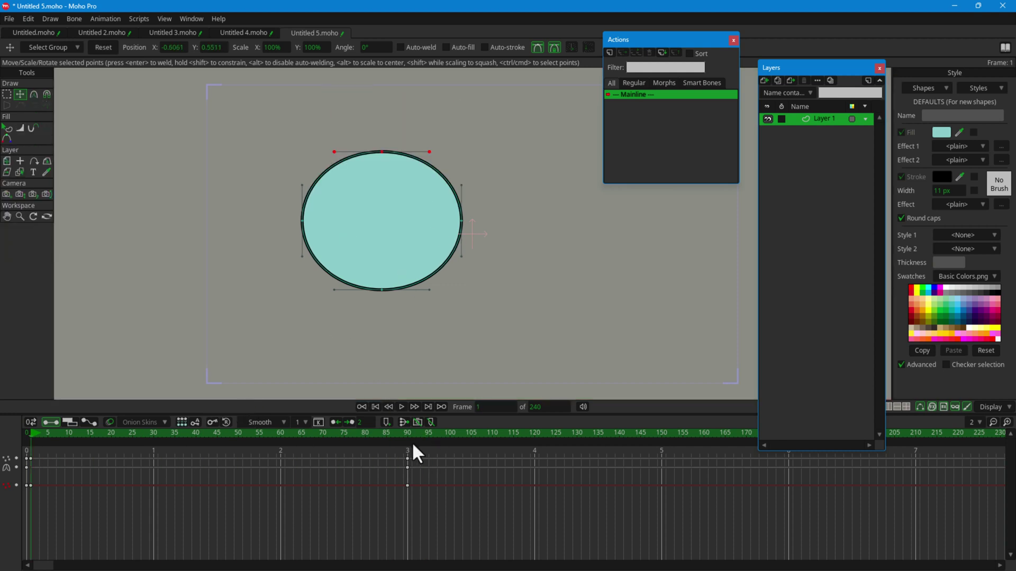
{"action": "left_click", "coordinate": [428, 443]}
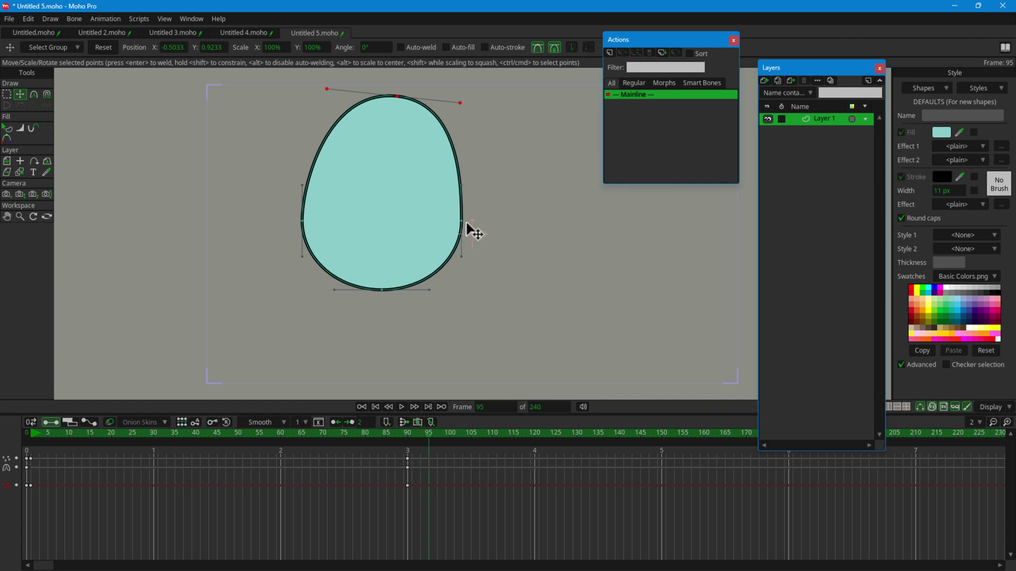
{"action": "left_click_drag", "start_coordinate": [467, 227], "coordinate": [579, 247]}
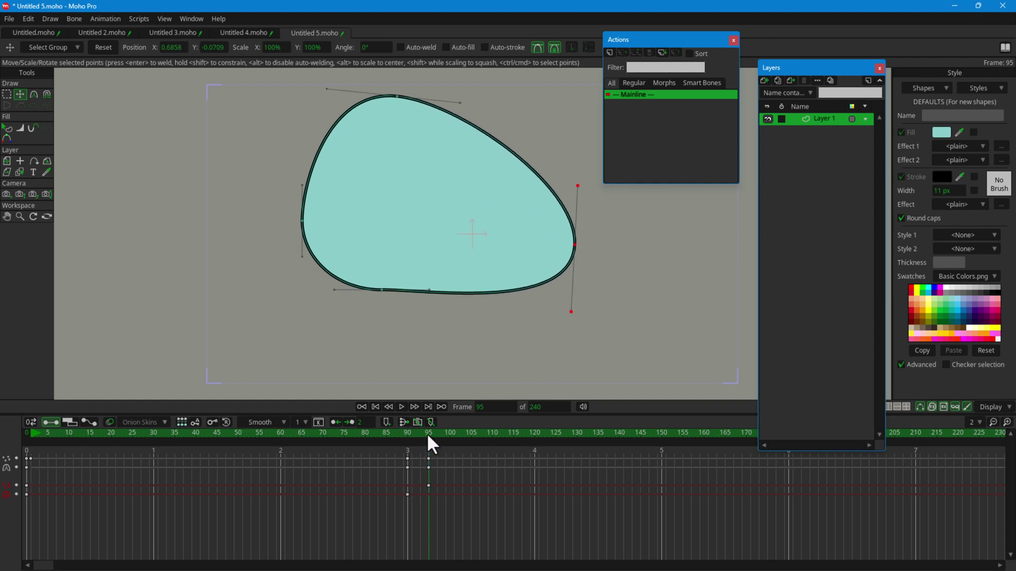
Keyframe the shape's bottom point at frame 98 to about X -0.66, Y -0.74, and its leftmost point at frame 120 to about X -1.63, Y 0.09.
{"action": "mouse_move", "coordinate": [427, 436]}
{"action": "left_mouse_down"}
{"action": "mouse_move", "coordinate": [32, 439]}
{"action": "mouse_move", "coordinate": [442, 442]}
{"action": "left_mouse_up"}
{"action": "left_click_drag", "start_coordinate": [382, 290], "coordinate": [374, 343]}
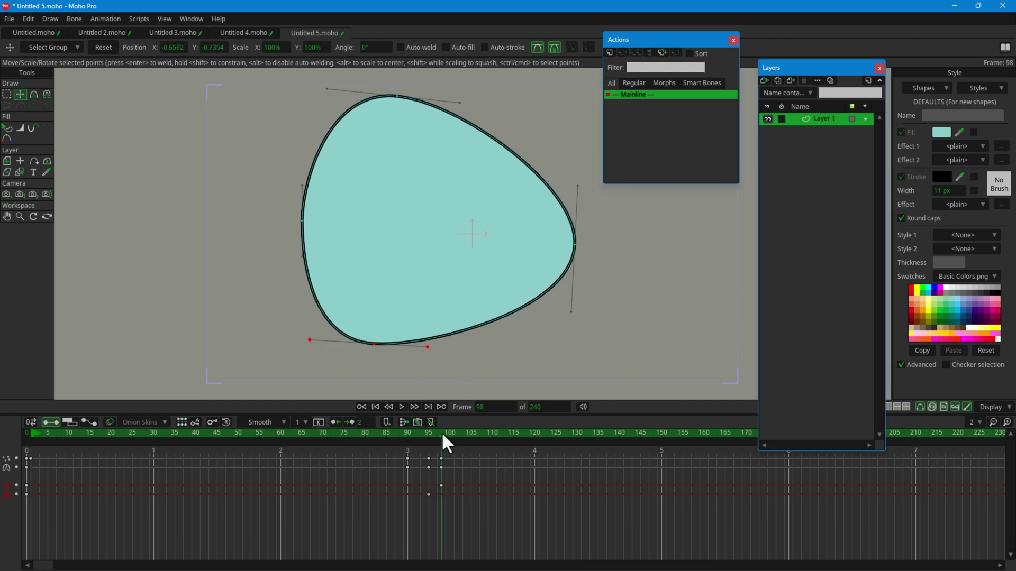
{"action": "left_click_drag", "start_coordinate": [441, 435], "coordinate": [535, 439]}
{"action": "left_click_drag", "start_coordinate": [303, 228], "coordinate": [230, 228]}
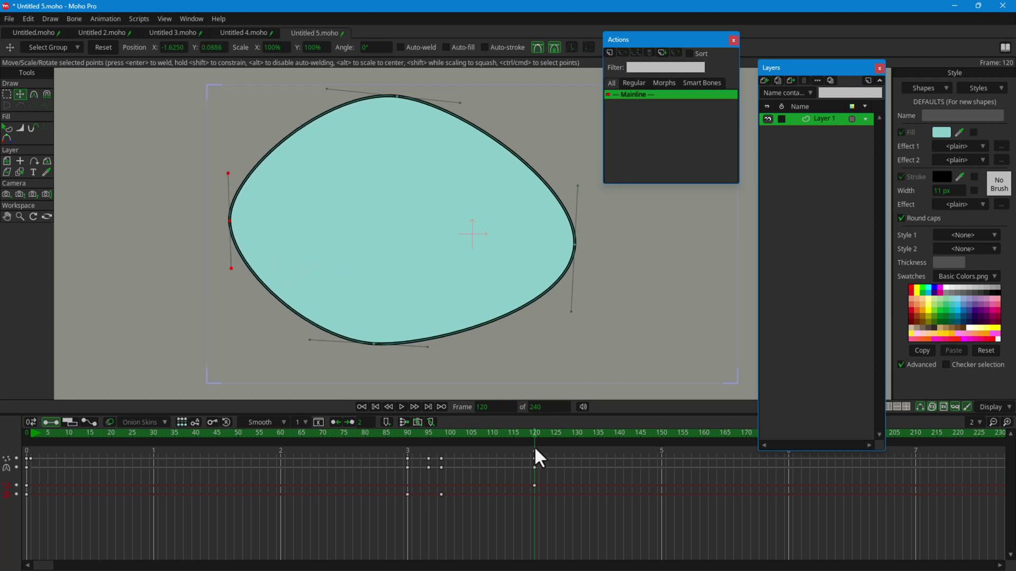
{"action": "left_click_drag", "start_coordinate": [531, 433], "coordinate": [532, 456]}
{"action": "left_click_drag", "start_coordinate": [532, 456], "coordinate": [471, 459]}
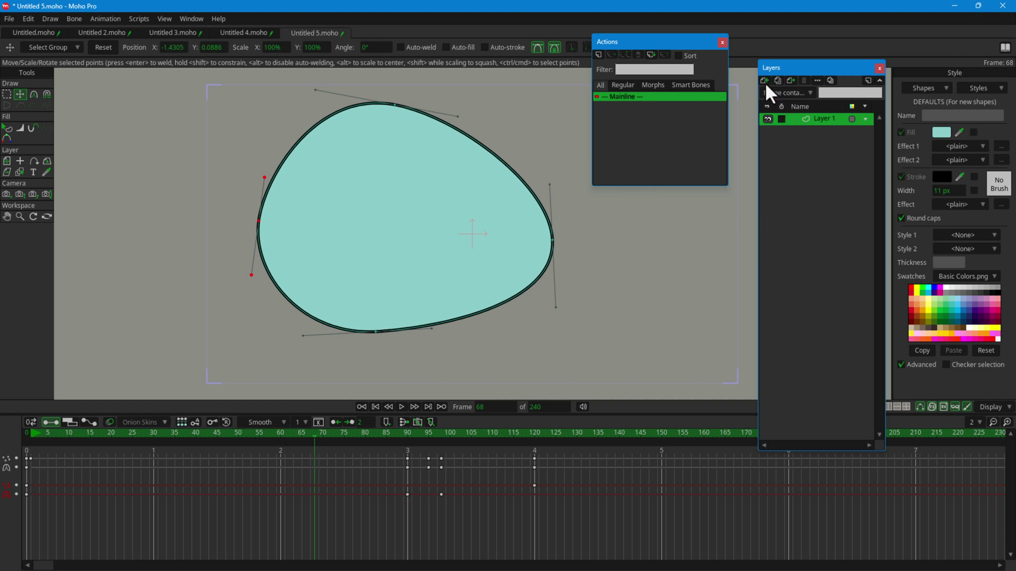
Draw a cluster of overlapping filled ellipses of varying sizes around the original ellipse on Layer 1 at frame 0.
{"action": "scroll", "coordinate": [603, 283], "scroll_direction": "down", "scroll_amount": 3}
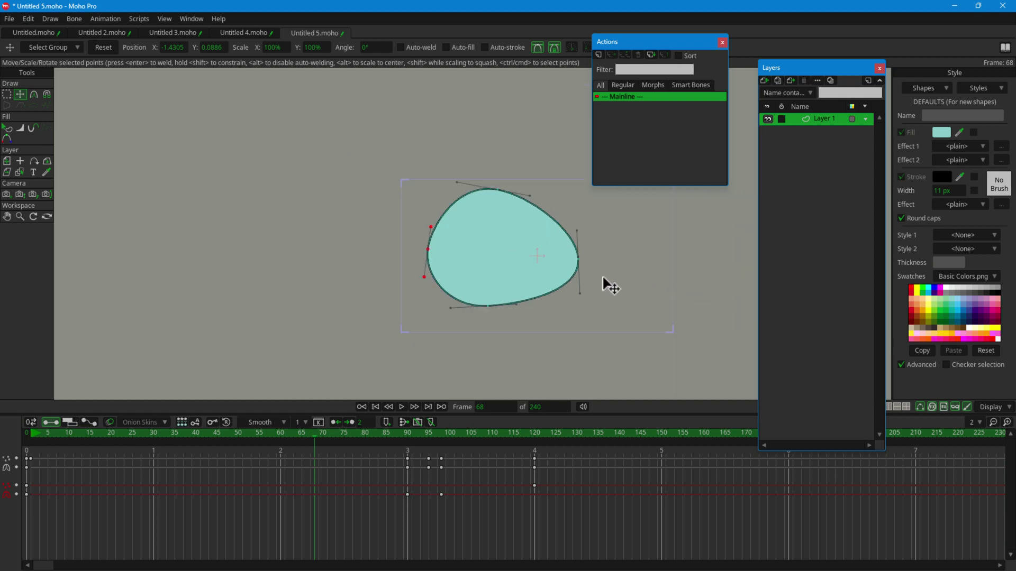
{"action": "scroll", "coordinate": [601, 278], "scroll_direction": "up", "scroll_amount": 2}
{"action": "left_click_drag", "start_coordinate": [110, 432], "coordinate": [26, 432]}
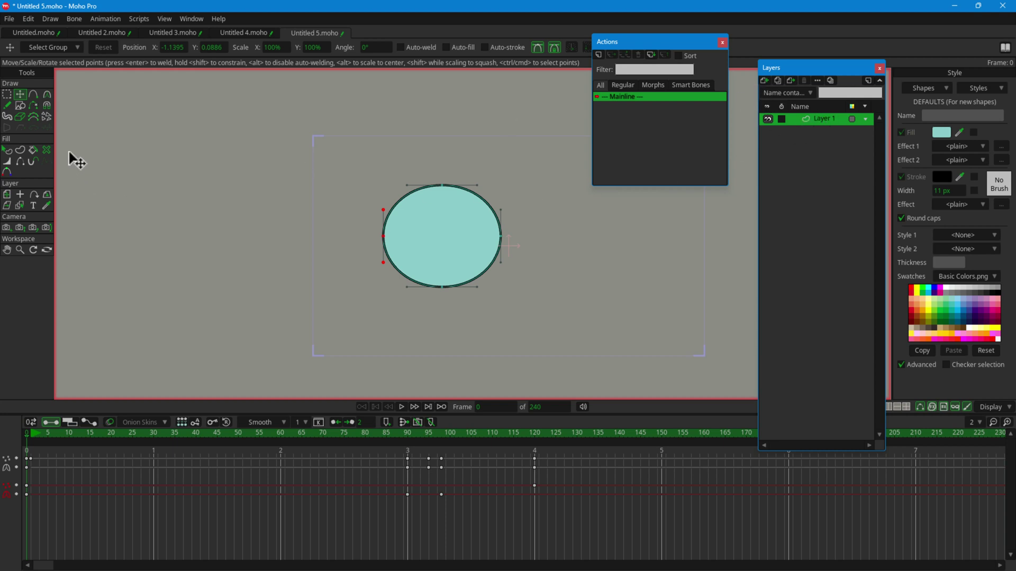
{"action": "left_click", "coordinate": [20, 106]}
{"action": "left_click_drag", "start_coordinate": [602, 224], "coordinate": [494, 365]}
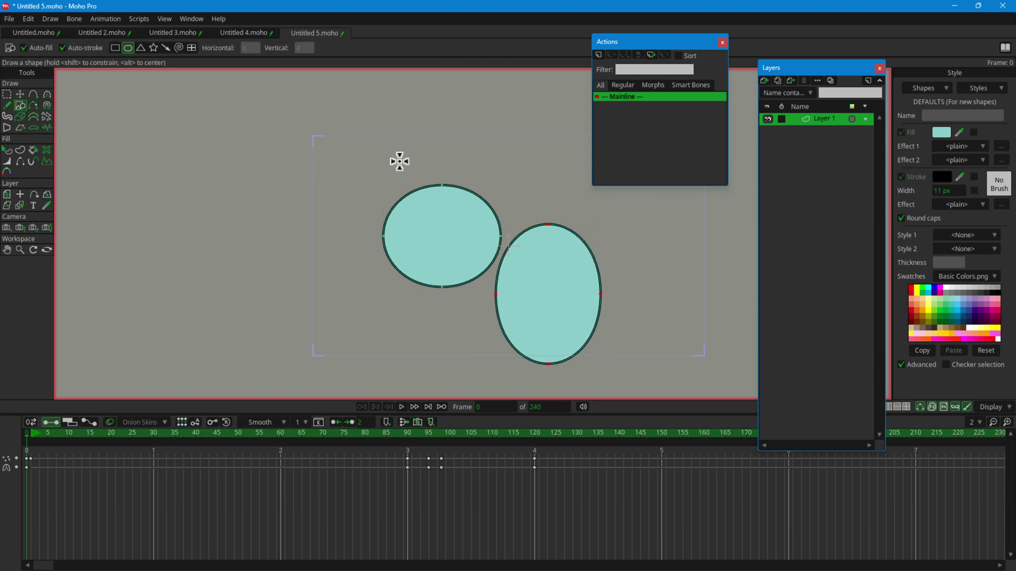
{"action": "left_click_drag", "start_coordinate": [398, 160], "coordinate": [178, 331]}
{"action": "left_click_drag", "start_coordinate": [464, 122], "coordinate": [358, 293]}
{"action": "left_click_drag", "start_coordinate": [620, 205], "coordinate": [499, 377]}
{"action": "left_click_drag", "start_coordinate": [739, 265], "coordinate": [557, 398]}
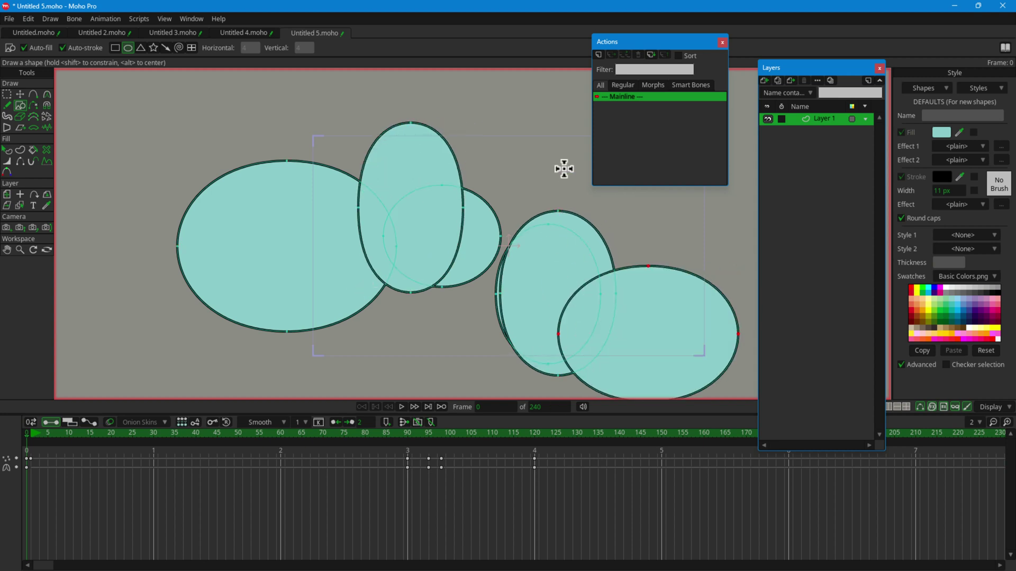
{"action": "left_click_drag", "start_coordinate": [557, 171], "coordinate": [392, 333]}
{"action": "mouse_move", "coordinate": [446, 123]}
{"action": "left_mouse_down"}
{"action": "mouse_move", "coordinate": [376, 190]}
{"action": "mouse_move", "coordinate": [229, 275]}
{"action": "left_mouse_up"}
{"action": "left_click_drag", "start_coordinate": [218, 127], "coordinate": [105, 305]}
{"action": "left_click_drag", "start_coordinate": [255, 304], "coordinate": [315, 353]}
{"action": "left_click_drag", "start_coordinate": [443, 225], "coordinate": [356, 377]}
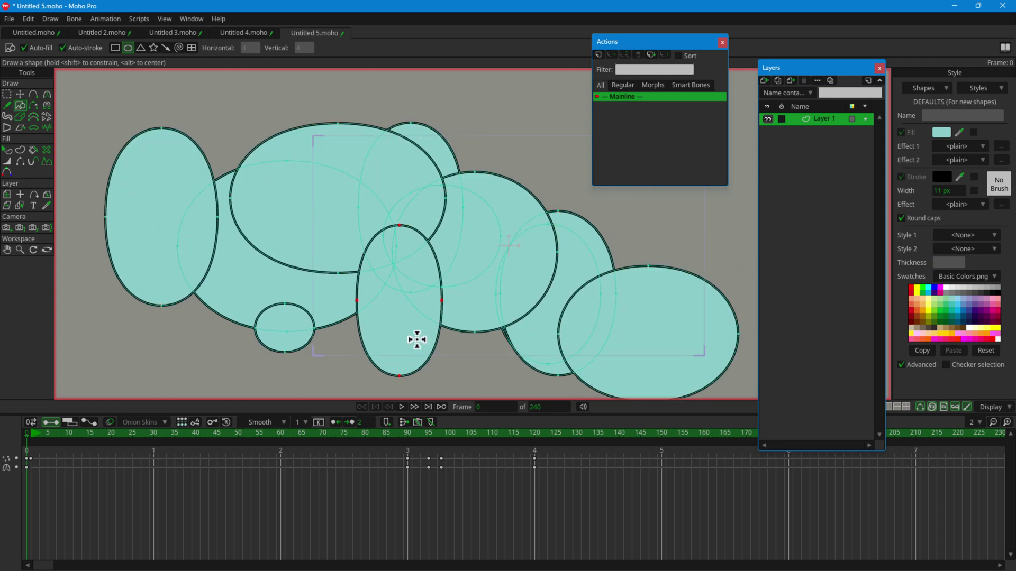
{"action": "left_click_drag", "start_coordinate": [565, 241], "coordinate": [466, 398]}
{"action": "left_click_drag", "start_coordinate": [701, 244], "coordinate": [609, 319]}
{"action": "left_click_drag", "start_coordinate": [635, 194], "coordinate": [541, 246]}
{"action": "left_click_drag", "start_coordinate": [544, 166], "coordinate": [471, 282]}
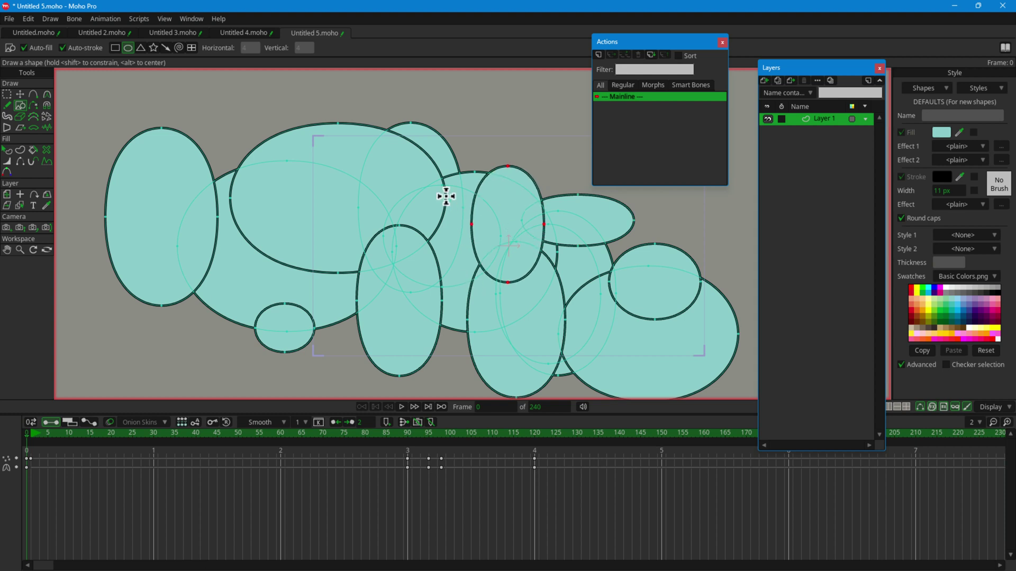
{"action": "left_click_drag", "start_coordinate": [502, 159], "coordinate": [390, 227]}
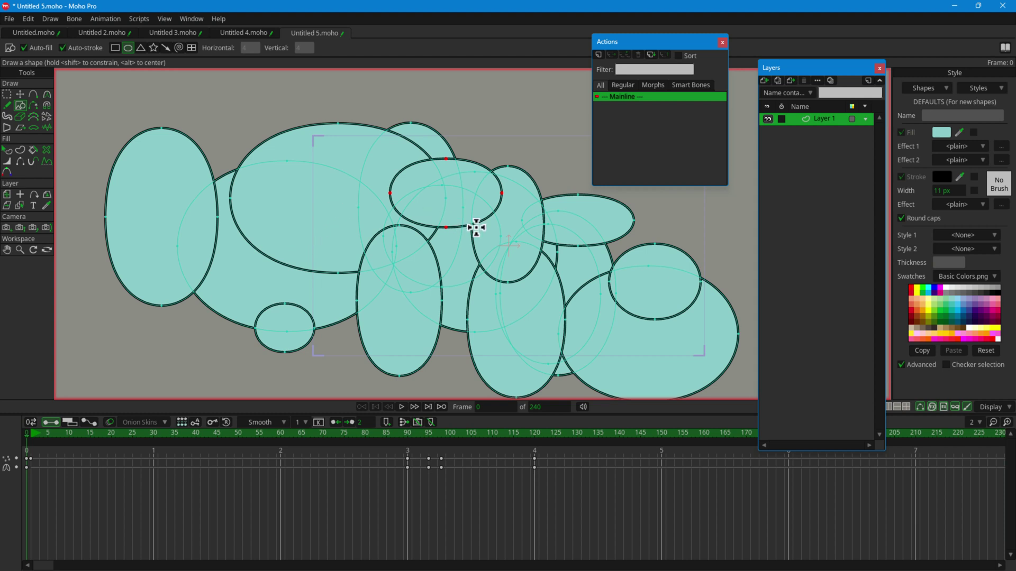
{"action": "scroll", "coordinate": [683, 227], "scroll_direction": "down", "scroll_amount": 2}
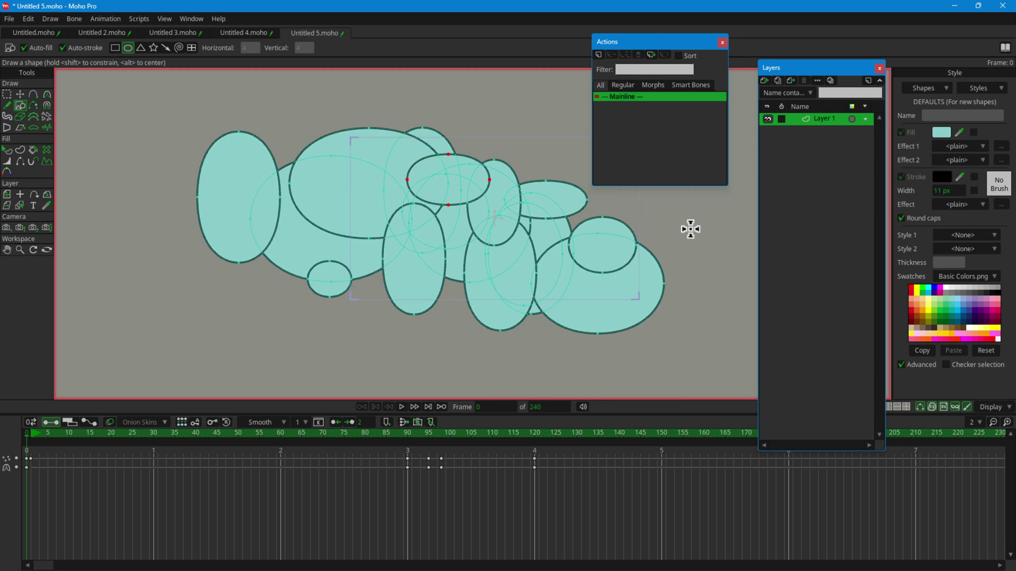
Undo all the extra ellipses so that only the original ellipse is left on Layer 1.
{"action": "key", "text": "ctrl+z"}
{"action": "key", "text": "ctrl+z"}
{"action": "key", "text": "ctrl+z"}
{"action": "key", "text": "ctrl+z"}
{"action": "key", "text": "ctrl+z"}
{"action": "key", "text": "ctrl+z"}
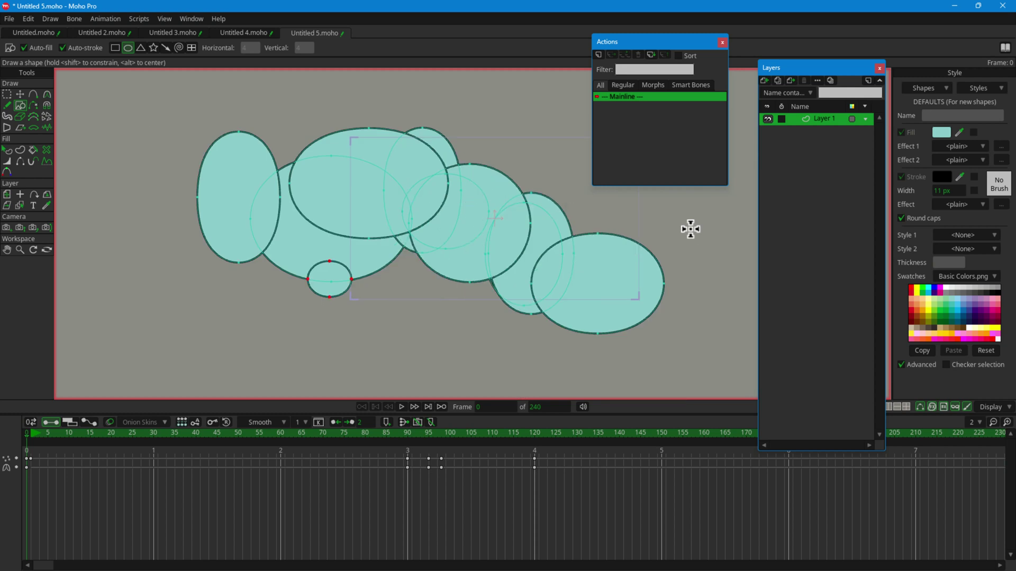
{"action": "key", "text": "ctrl+z"}
{"action": "key", "text": "ctrl+z"}
{"action": "key", "text": "ctrl+z"}
{"action": "key", "text": "ctrl+z"}
{"action": "key", "text": "ctrl+z"}
{"action": "key", "text": "ctrl+z"}
{"action": "key", "text": "ctrl+z"}
{"action": "key", "text": "ctrl+z"}
{"action": "scroll", "coordinate": [439, 213], "scroll_direction": "up", "scroll_amount": 2}
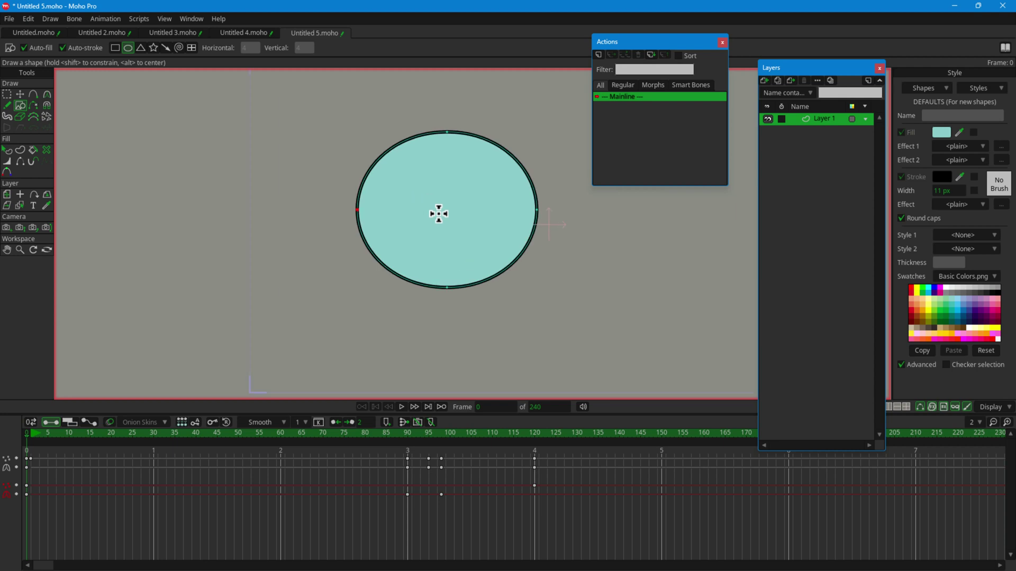
Draw a second circle below and right of the ellipse at frame 0, and keyframe its position at frame 99 to about X -2.55, Y -0.21.
{"action": "scroll", "coordinate": [439, 214], "scroll_direction": "down", "scroll_amount": 2}
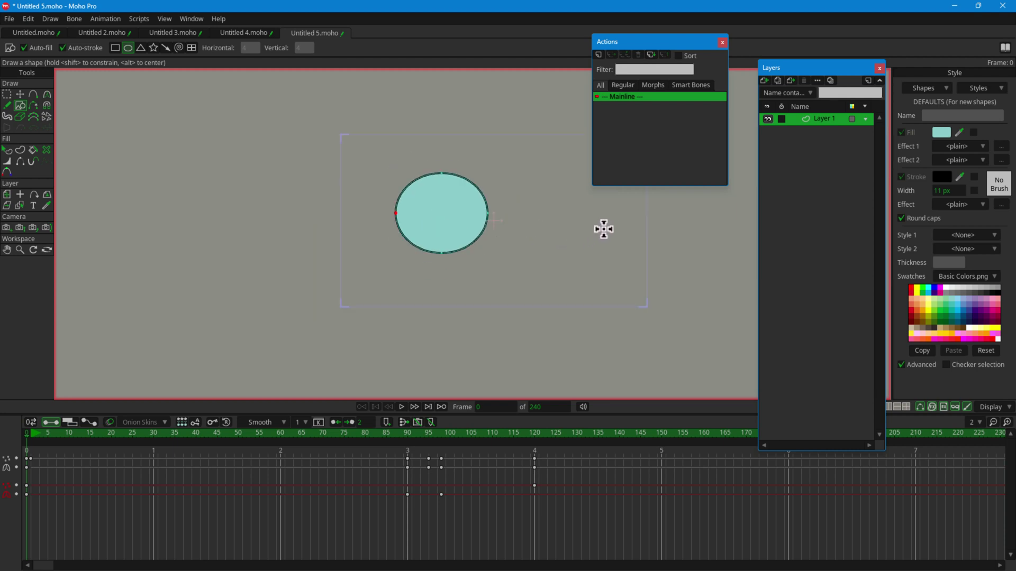
{"action": "left_click_drag", "start_coordinate": [603, 229], "coordinate": [499, 329]}
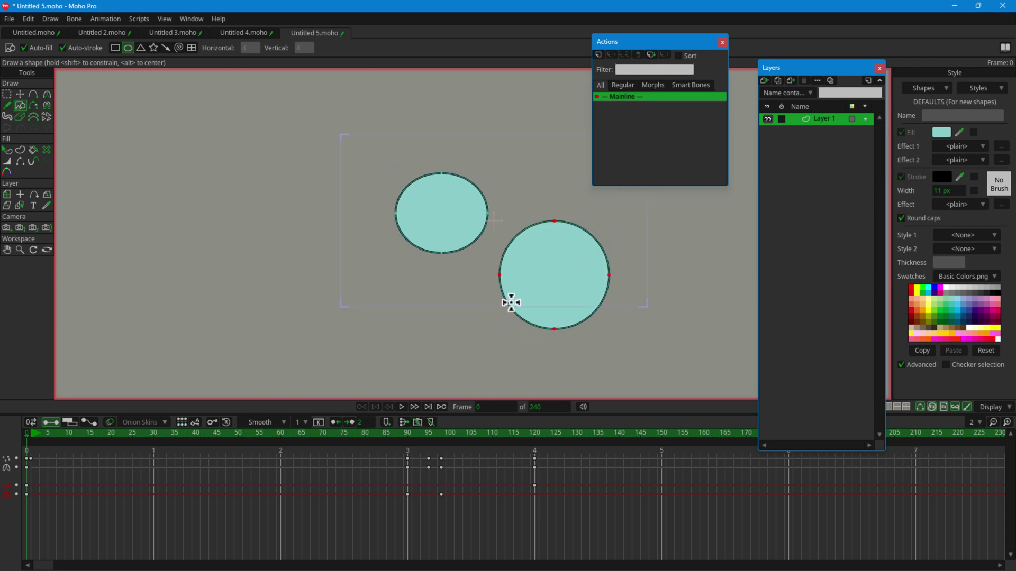
{"action": "key", "text": "g"}
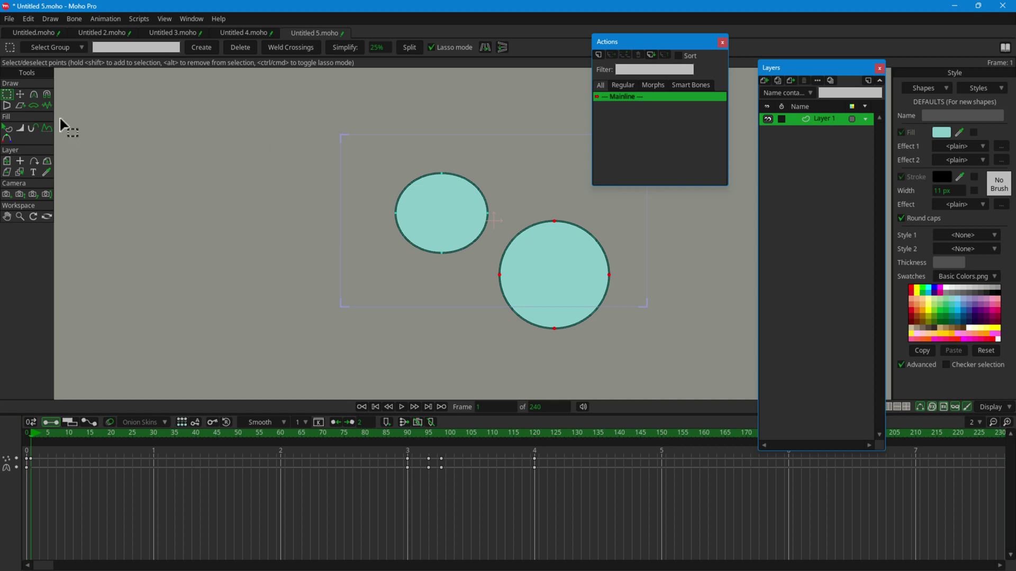
{"action": "left_click", "coordinate": [20, 94]}
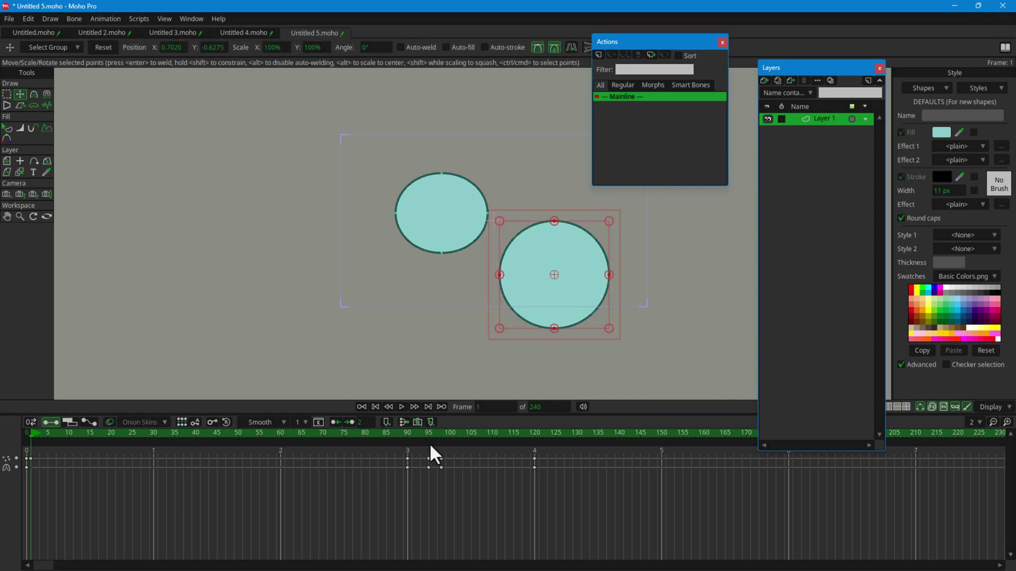
{"action": "left_click", "coordinate": [446, 434]}
{"action": "left_click_drag", "start_coordinate": [584, 304], "coordinate": [294, 262]}
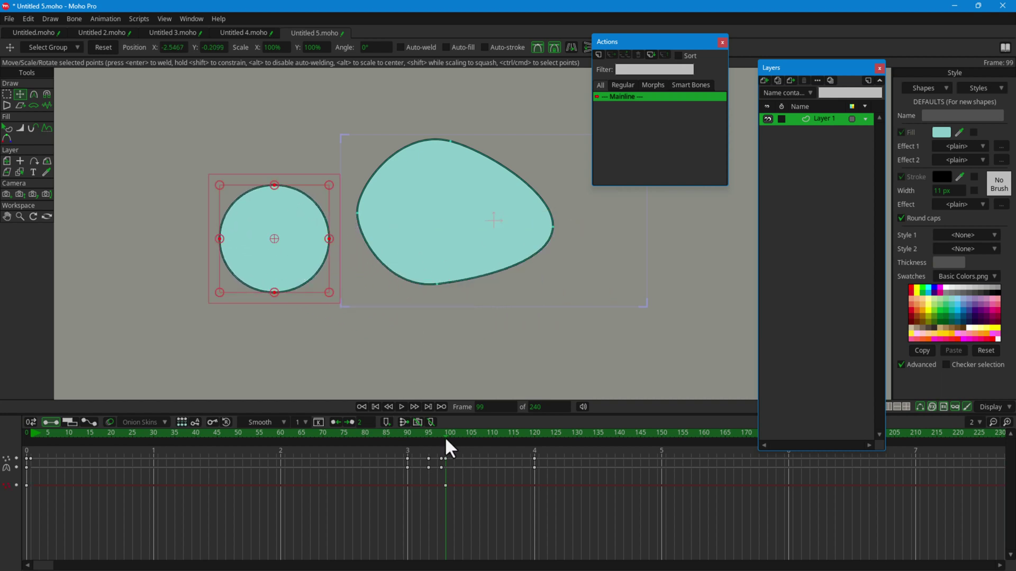
{"action": "left_click_drag", "start_coordinate": [445, 437], "coordinate": [27, 457]}
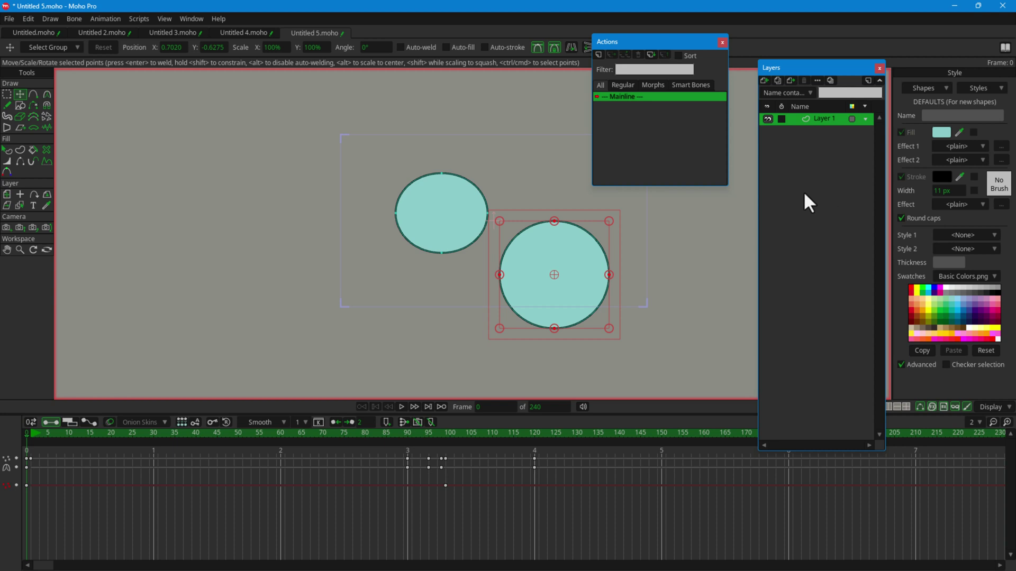
Add a new vector layer above Layer 1 and draw an ellipse on it overlapping the top of the first ellipse.
{"action": "left_click", "coordinate": [763, 80]}
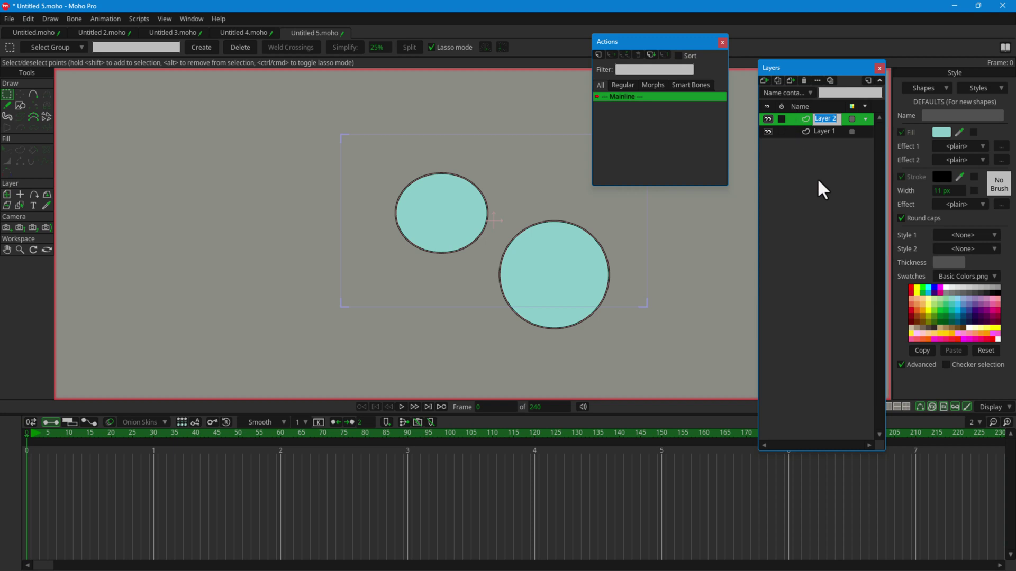
{"action": "left_click", "coordinate": [830, 131]}
{"action": "left_click", "coordinate": [830, 120]}
{"action": "left_click", "coordinate": [20, 105]}
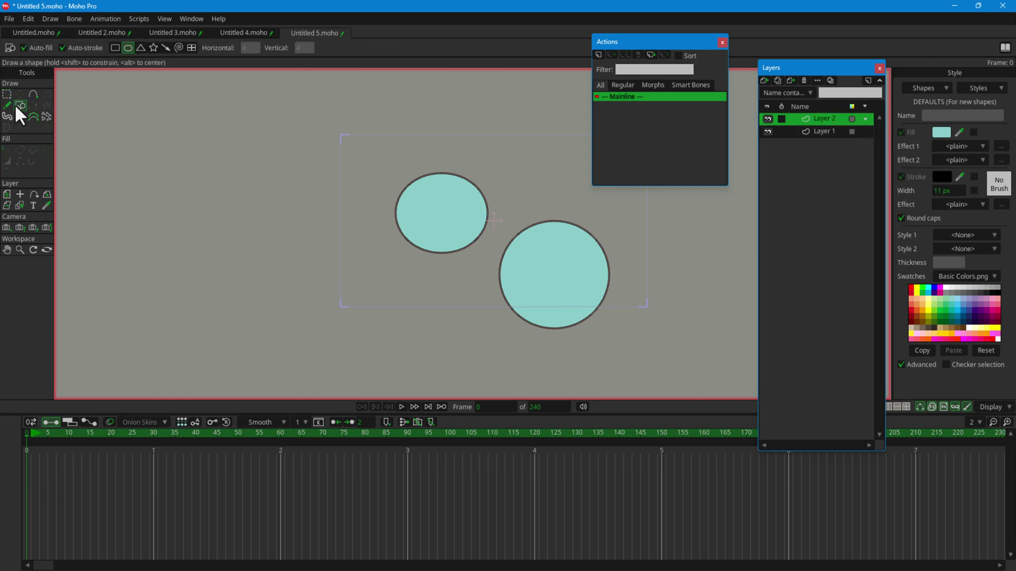
{"action": "mouse_move", "coordinate": [426, 117]}
{"action": "left_mouse_down"}
{"action": "mouse_move", "coordinate": [533, 182]}
{"action": "mouse_move", "coordinate": [541, 207]}
{"action": "left_mouse_up"}
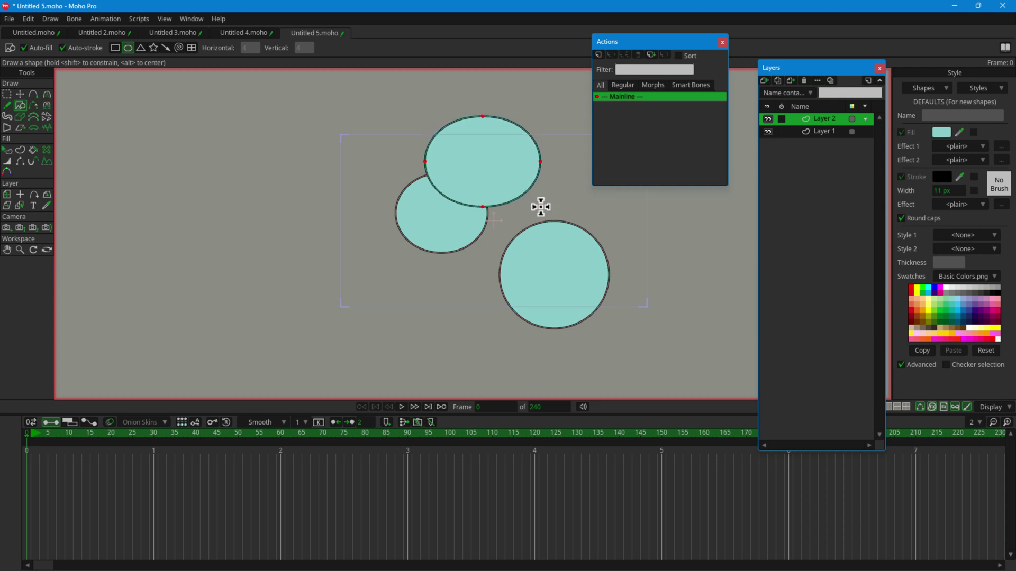
Rotate all of Layer 1 to about -76.6° at frame 101 with Transform Layer, and play the animation from frame 0.
{"action": "left_click", "coordinate": [822, 134]}
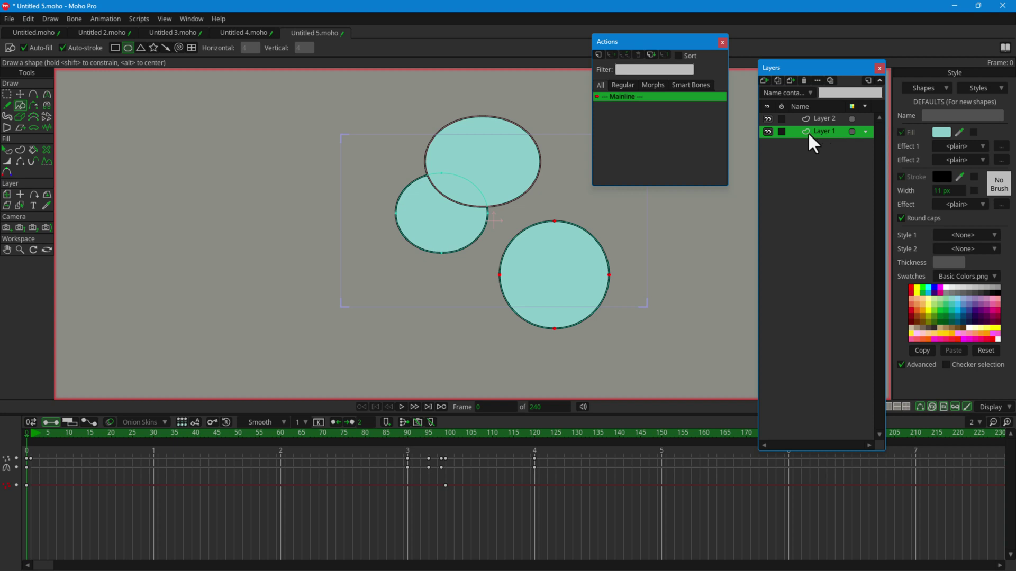
{"action": "left_click", "coordinate": [7, 194]}
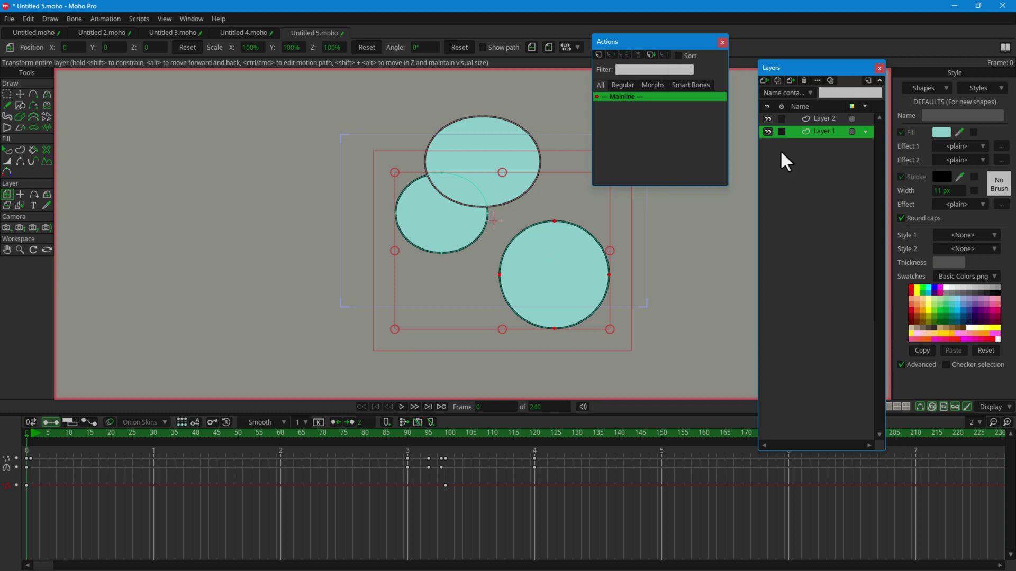
{"action": "left_click", "coordinate": [823, 119]}
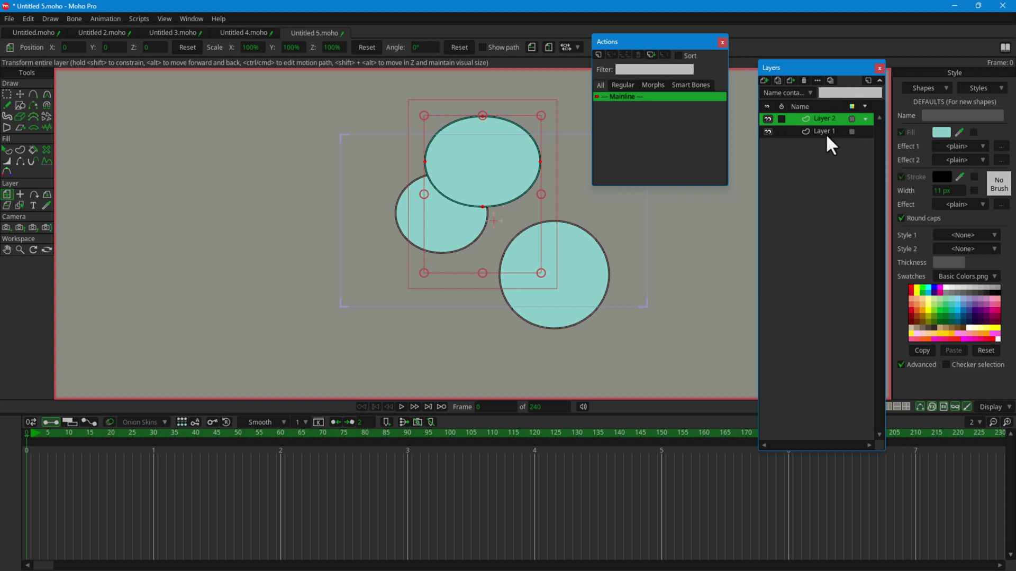
{"action": "left_click", "coordinate": [825, 133]}
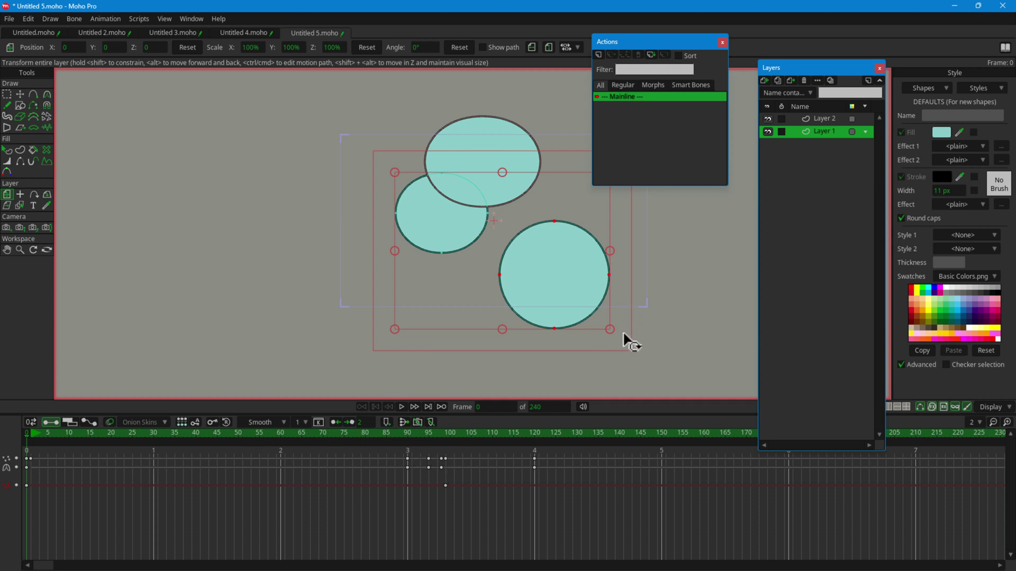
{"action": "left_click_drag", "start_coordinate": [28, 438], "coordinate": [454, 438]}
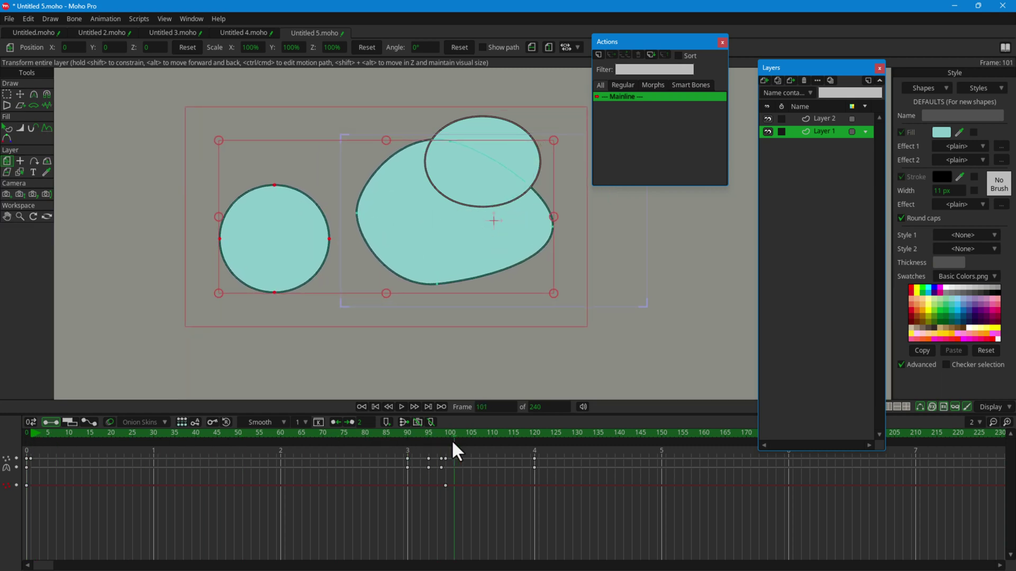
{"action": "left_click_drag", "start_coordinate": [576, 309], "coordinate": [389, 376]}
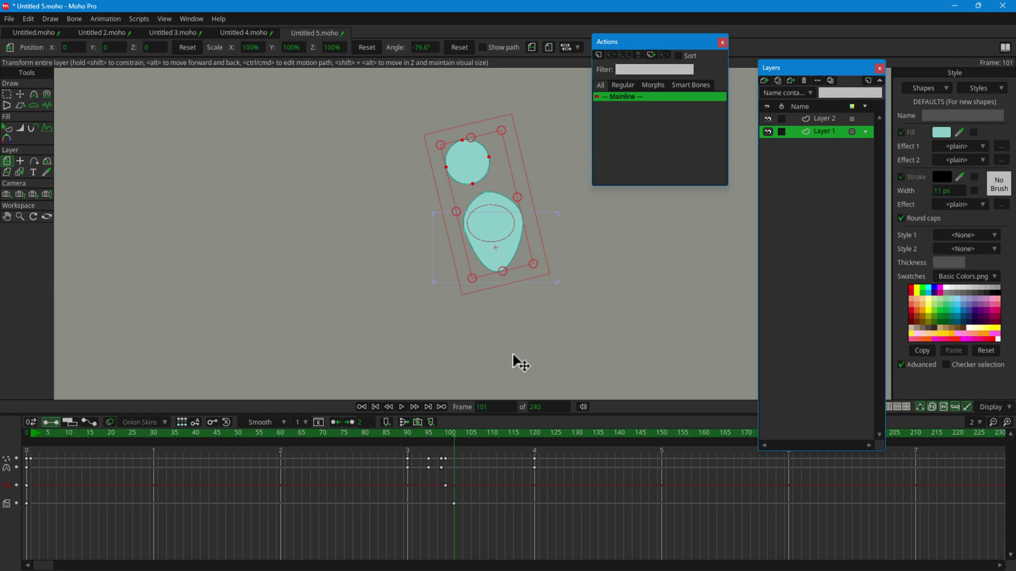
{"action": "mouse_move", "coordinate": [454, 434]}
{"action": "left_mouse_down"}
{"action": "mouse_move", "coordinate": [249, 450]}
{"action": "mouse_move", "coordinate": [26, 447]}
{"action": "left_mouse_up"}
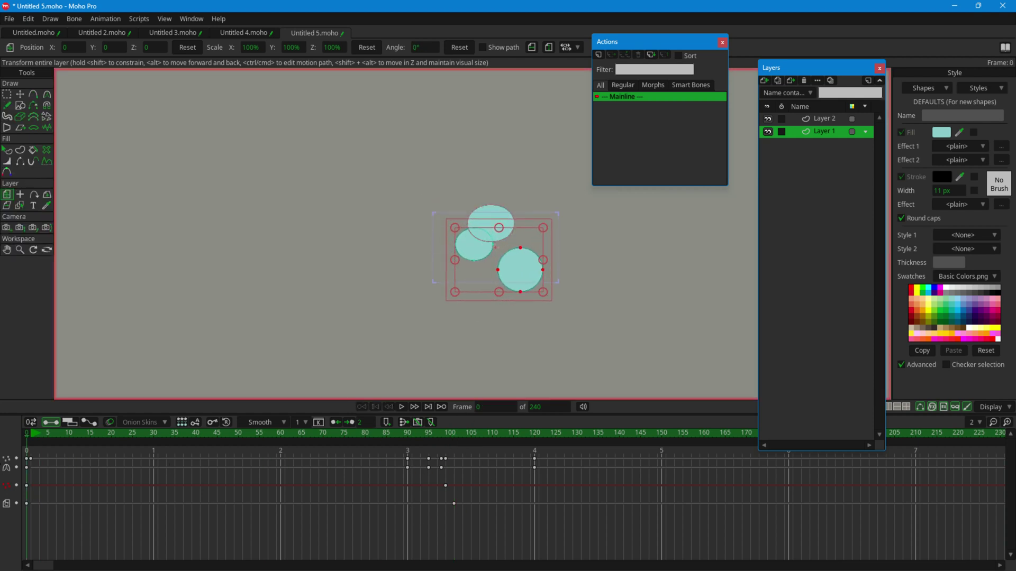
{"action": "left_click", "coordinate": [401, 407]}
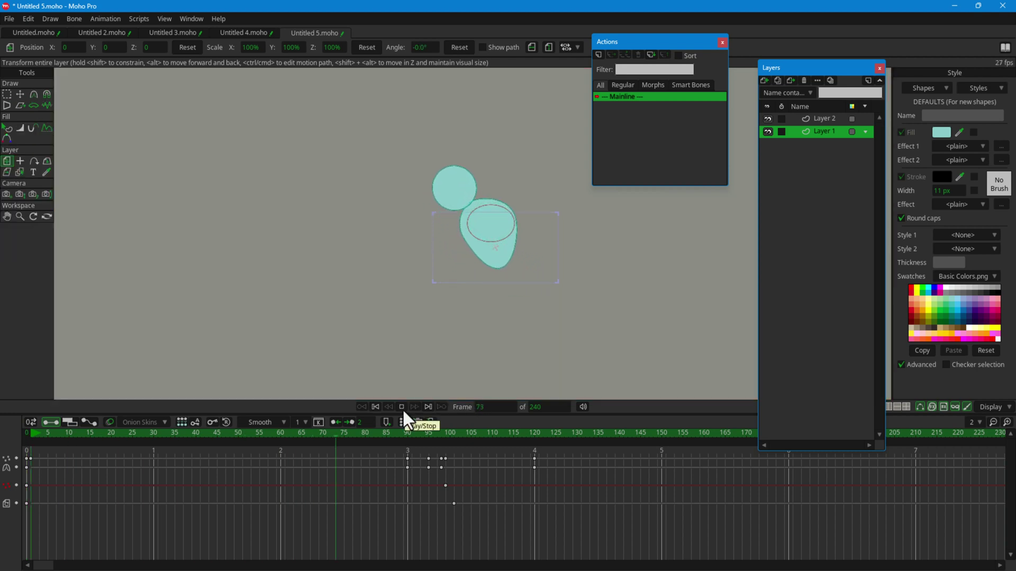
Stop the playback and review the rotated Layer 1 around frames 100 to 102.
{"action": "left_click", "coordinate": [451, 432]}
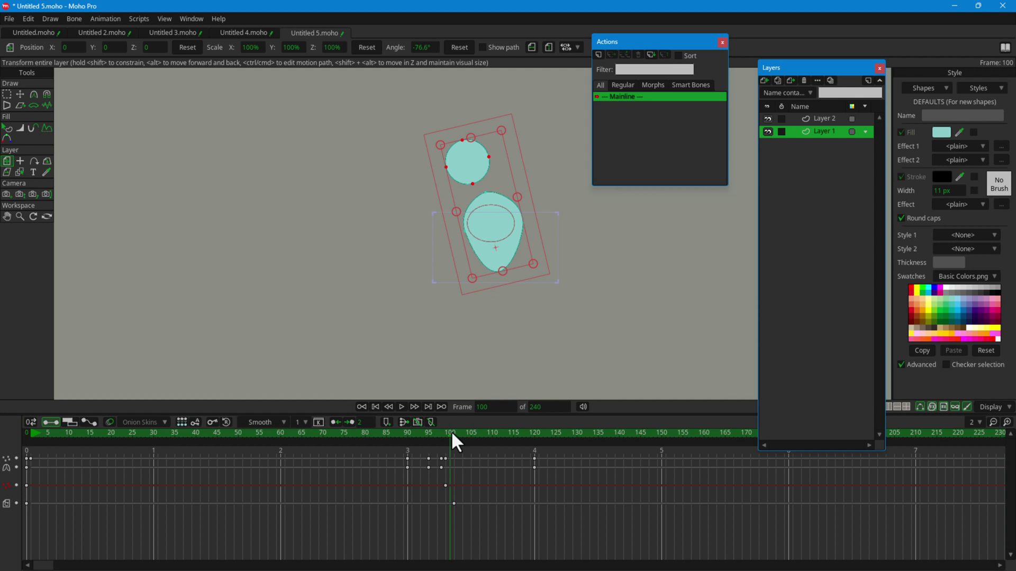
{"action": "left_click_drag", "start_coordinate": [451, 434], "coordinate": [458, 437]}
{"action": "left_click", "coordinate": [464, 432]}
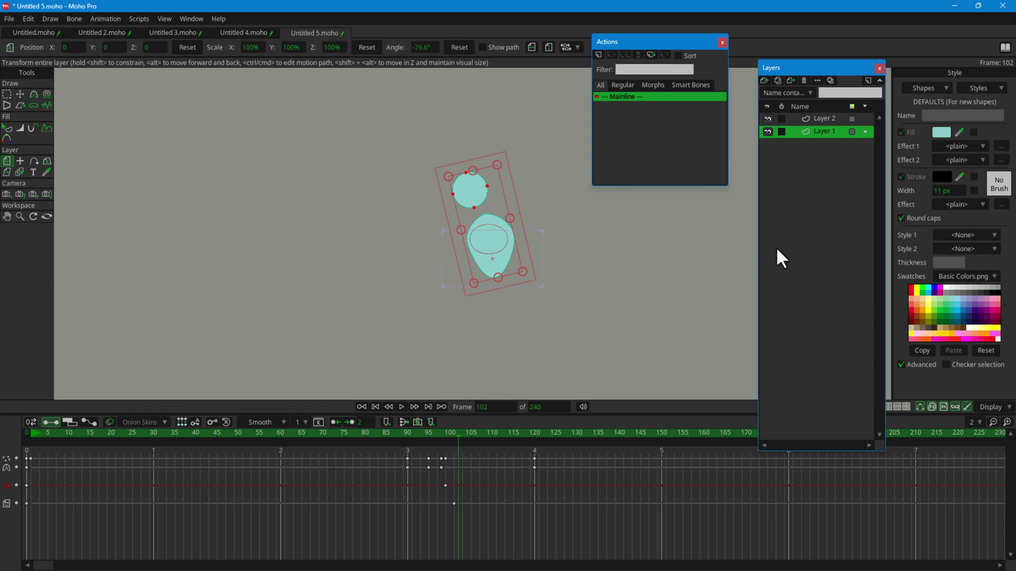
Return to frame 0, add a new Bone layer and move it above Layer 2.
{"action": "left_click", "coordinate": [760, 80]}
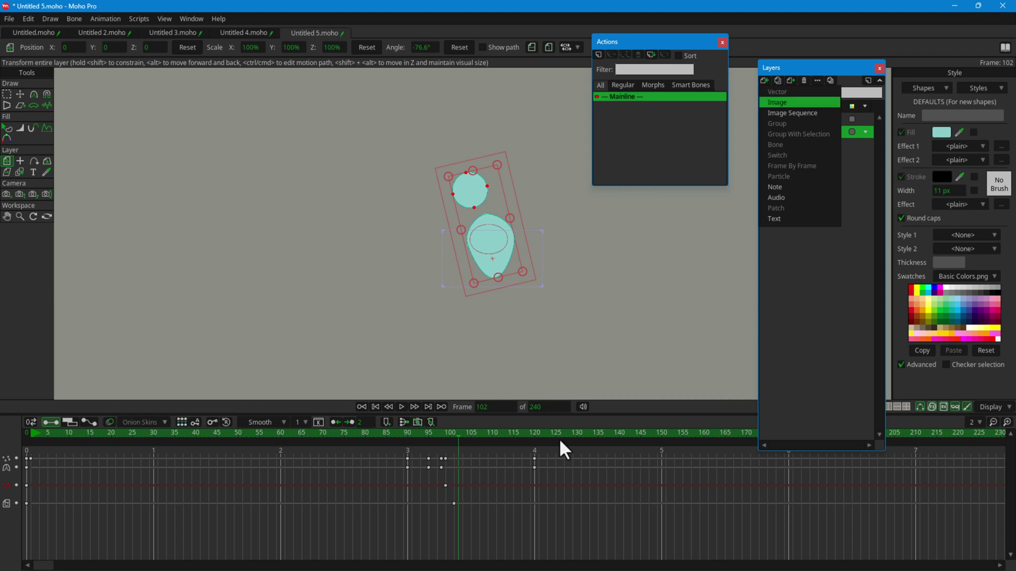
{"action": "left_click_drag", "start_coordinate": [457, 436], "coordinate": [7, 450]}
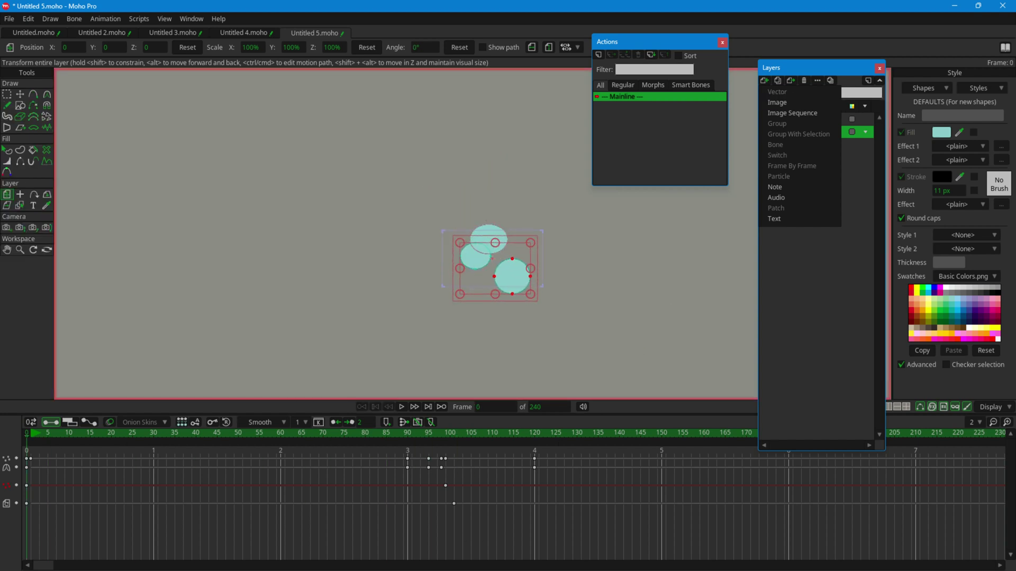
{"action": "key", "text": "Escape"}
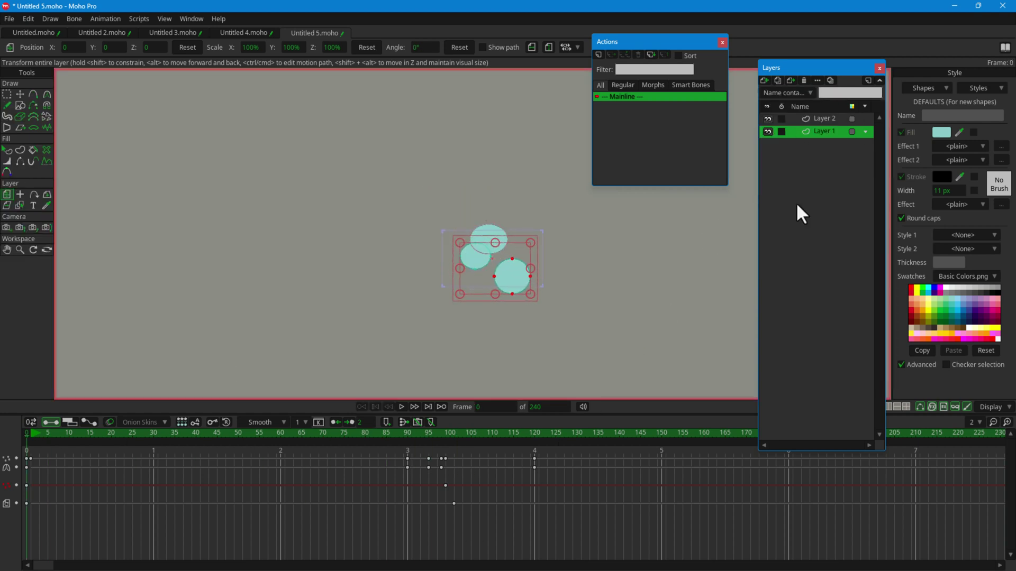
{"action": "left_click", "coordinate": [763, 81]}
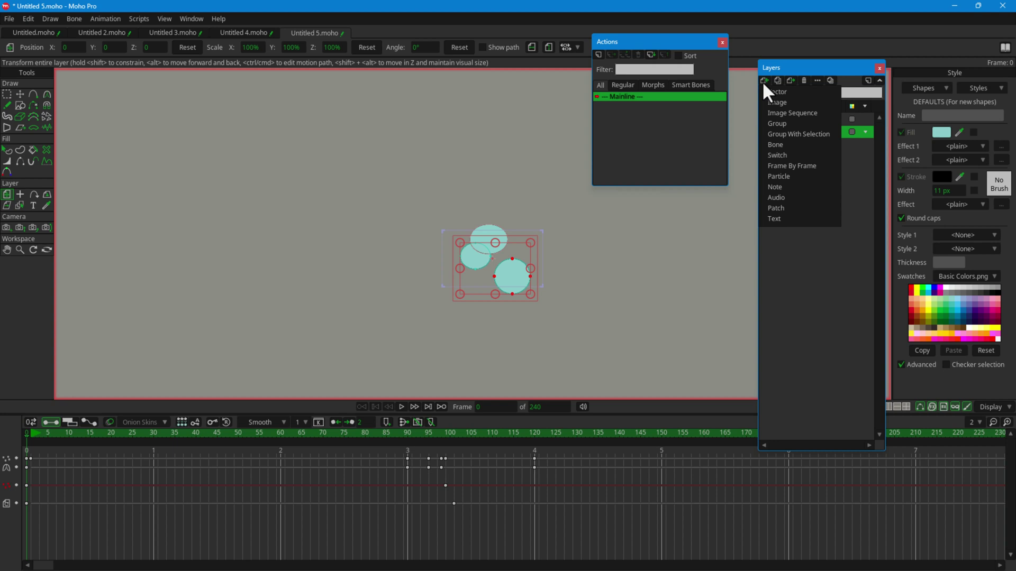
{"action": "left_click", "coordinate": [786, 144]}
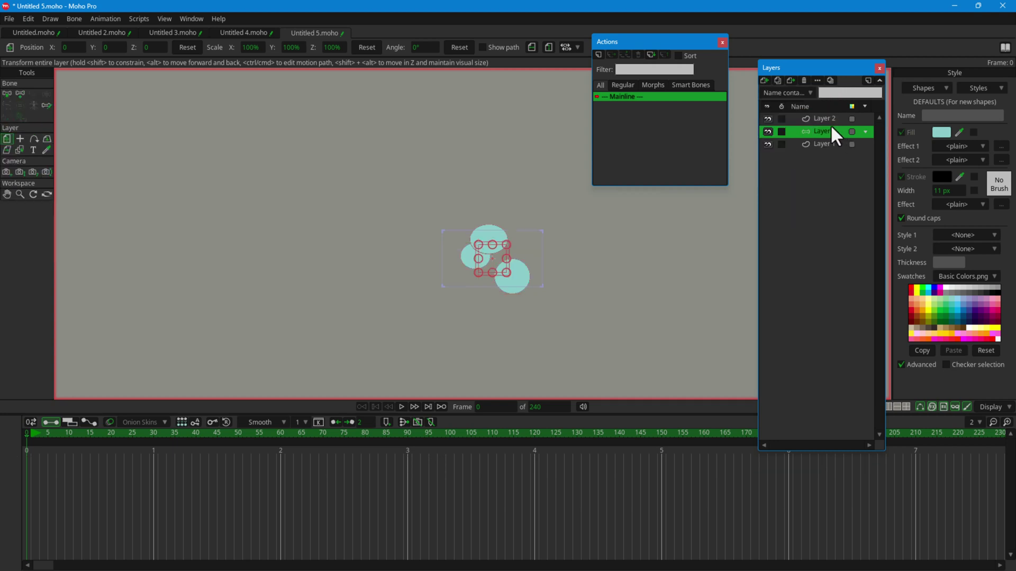
{"action": "left_click_drag", "start_coordinate": [816, 133], "coordinate": [817, 116]}
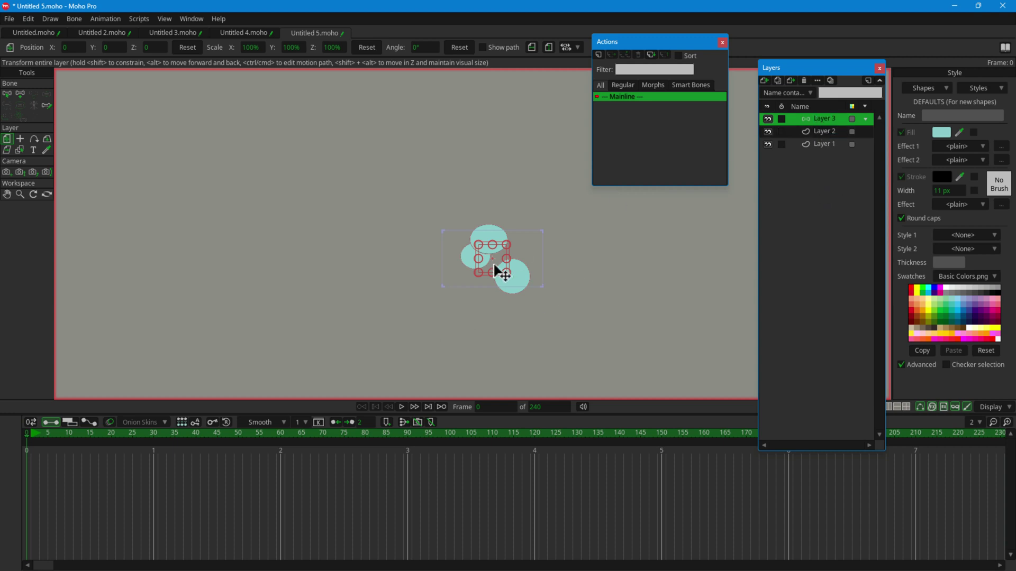
Draw a tall, nearly vertical bone in the empty area left of the ellipses with Add Bone.
{"action": "scroll", "coordinate": [503, 254], "scroll_direction": "up", "scroll_amount": 3}
{"action": "scroll", "coordinate": [516, 270], "scroll_direction": "up", "scroll_amount": 5}
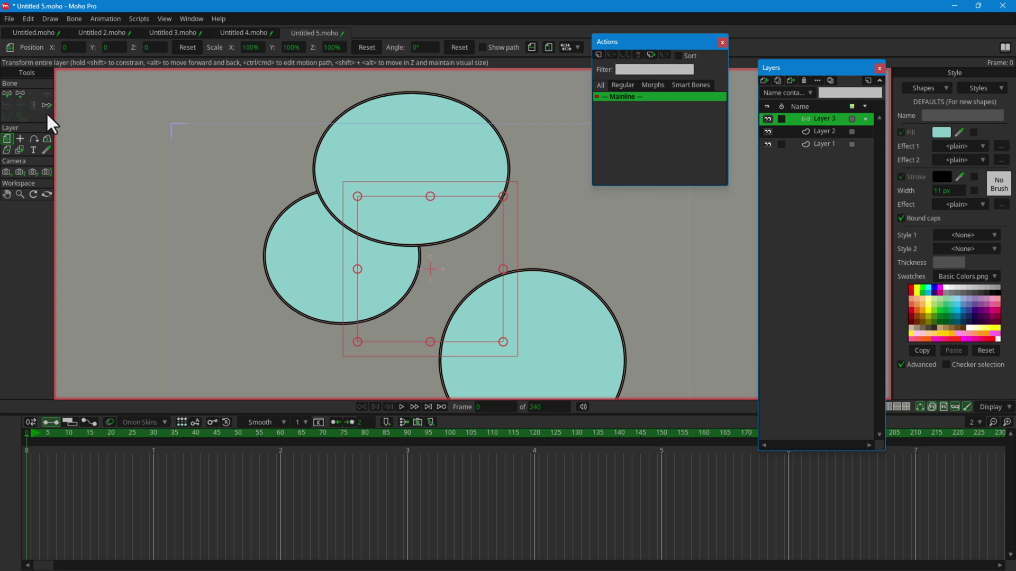
{"action": "left_click", "coordinate": [20, 94]}
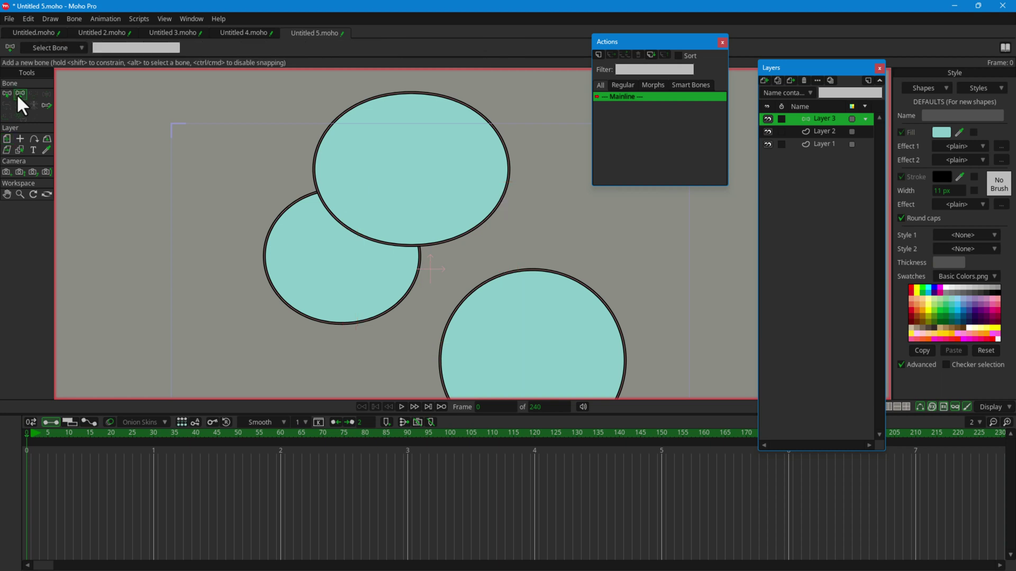
{"action": "left_click_drag", "start_coordinate": [185, 319], "coordinate": [190, 158]}
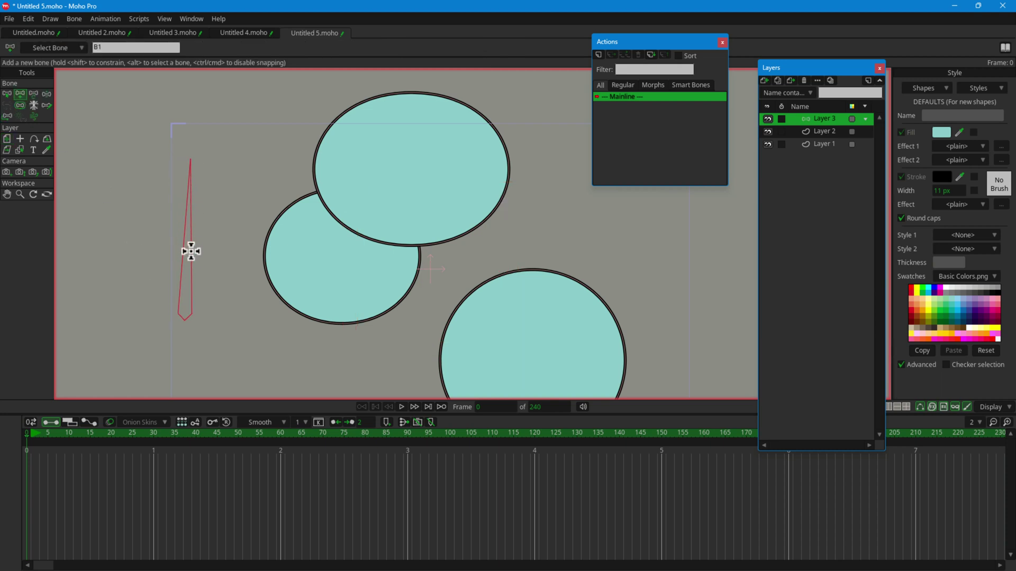
Draw five more long bones crossing over the ellipses in different directions.
{"action": "mouse_move", "coordinate": [213, 312]}
{"action": "left_mouse_down"}
{"action": "mouse_move", "coordinate": [247, 210]}
{"action": "mouse_move", "coordinate": [581, 321]}
{"action": "left_mouse_up"}
{"action": "left_click_drag", "start_coordinate": [662, 248], "coordinate": [325, 167]}
{"action": "left_click_drag", "start_coordinate": [450, 84], "coordinate": [291, 344]}
{"action": "left_click_drag", "start_coordinate": [241, 161], "coordinate": [434, 340]}
{"action": "left_click_drag", "start_coordinate": [401, 186], "coordinate": [515, 332]}
Undo the crossing bones so that only the first upright bone is left.
{"action": "key", "text": "ctrl+z"}
{"action": "key", "text": "ctrl+z"}
{"action": "key", "text": "ctrl+z"}
{"action": "key", "text": "ctrl+z"}
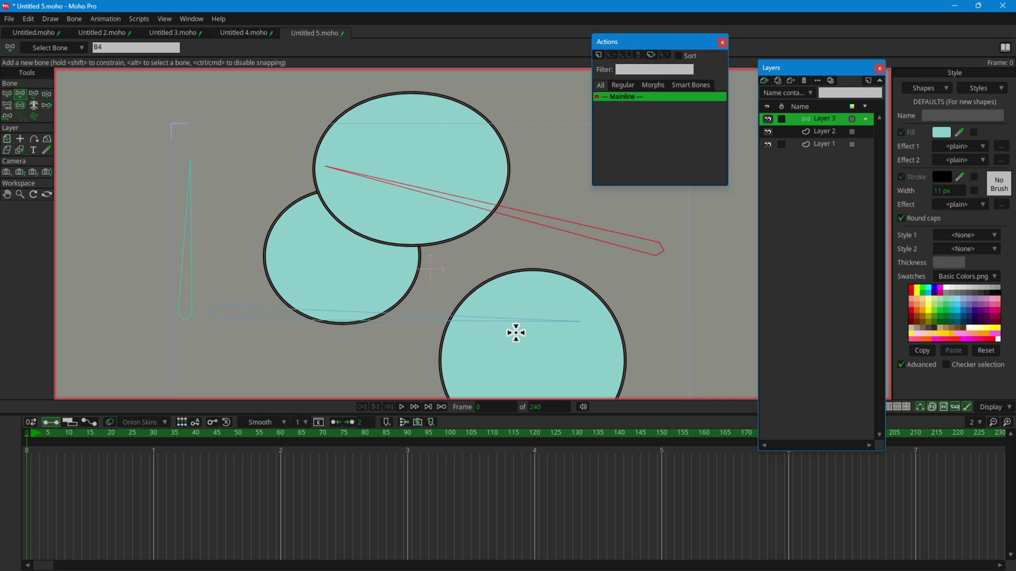
{"action": "key", "text": "ctrl+z"}
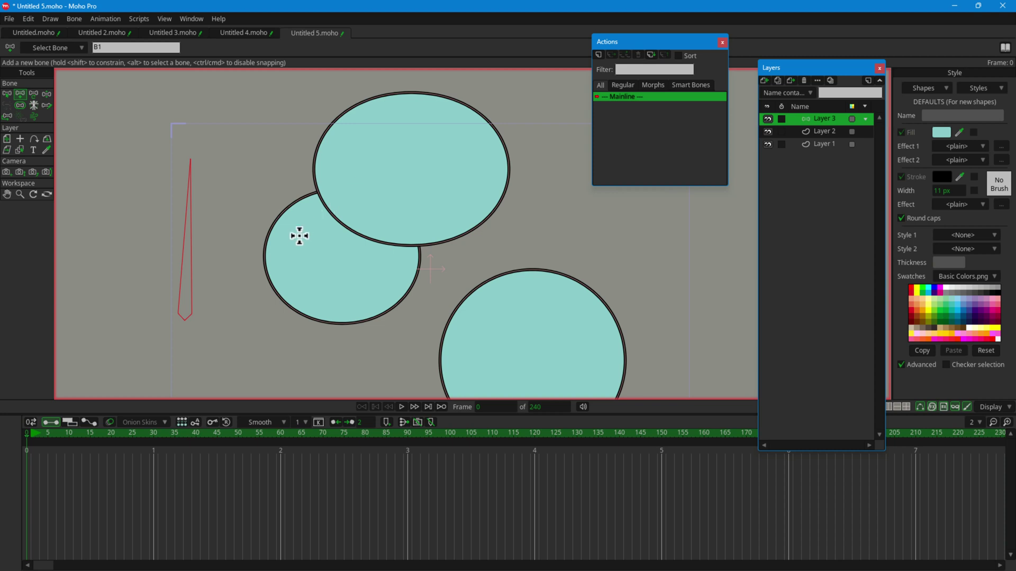
Delete the upright bone left of the ellipses.
{"action": "scroll", "coordinate": [297, 233], "scroll_direction": "down", "scroll_amount": 2}
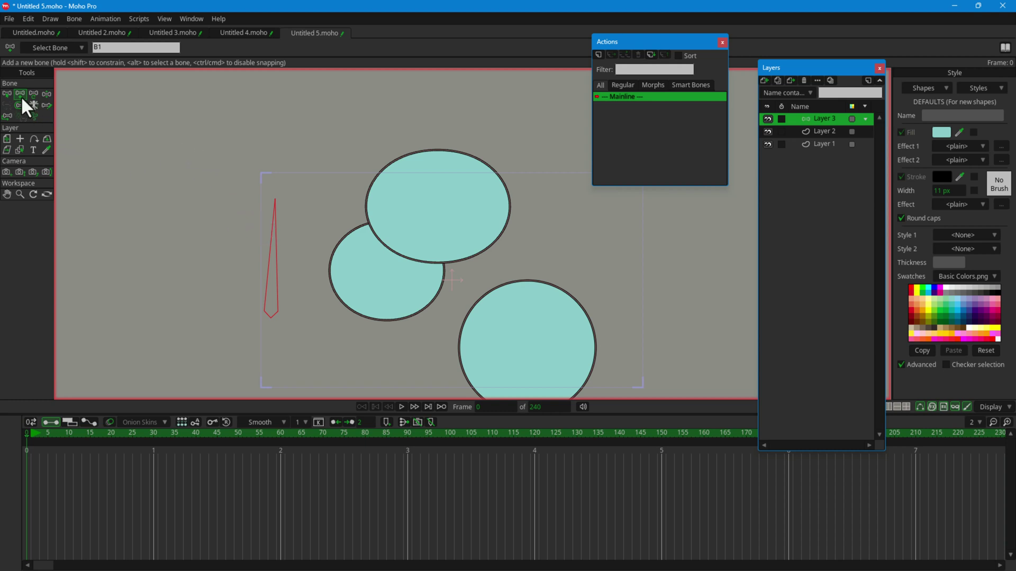
{"action": "left_click", "coordinate": [8, 93]}
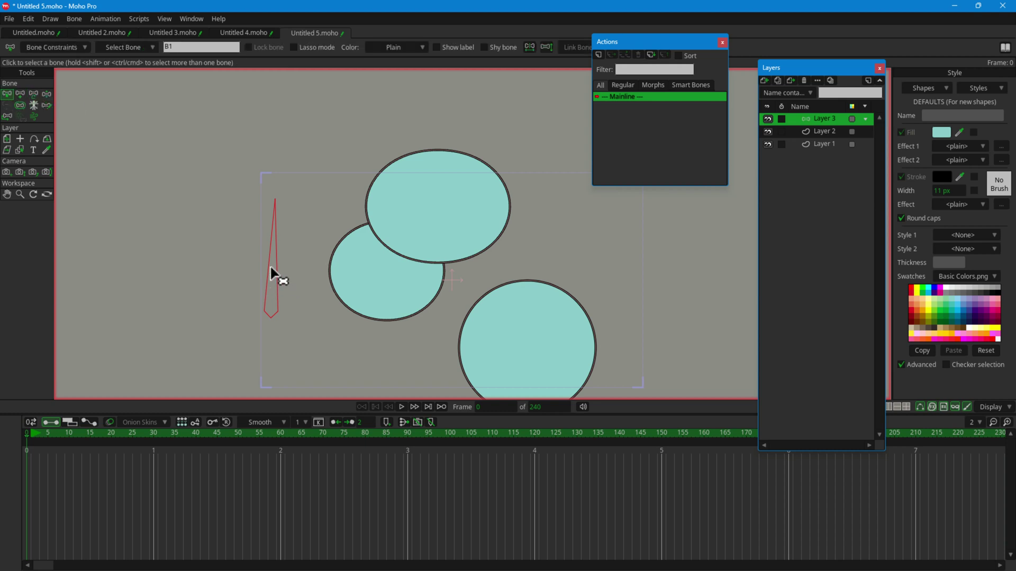
{"action": "key", "text": "Delete"}
Draw upright two-bone chains with Add Bone, one through the uppermost ellipse and one through the large circle, each from bottom edge to top edge.
{"action": "left_click", "coordinate": [20, 94]}
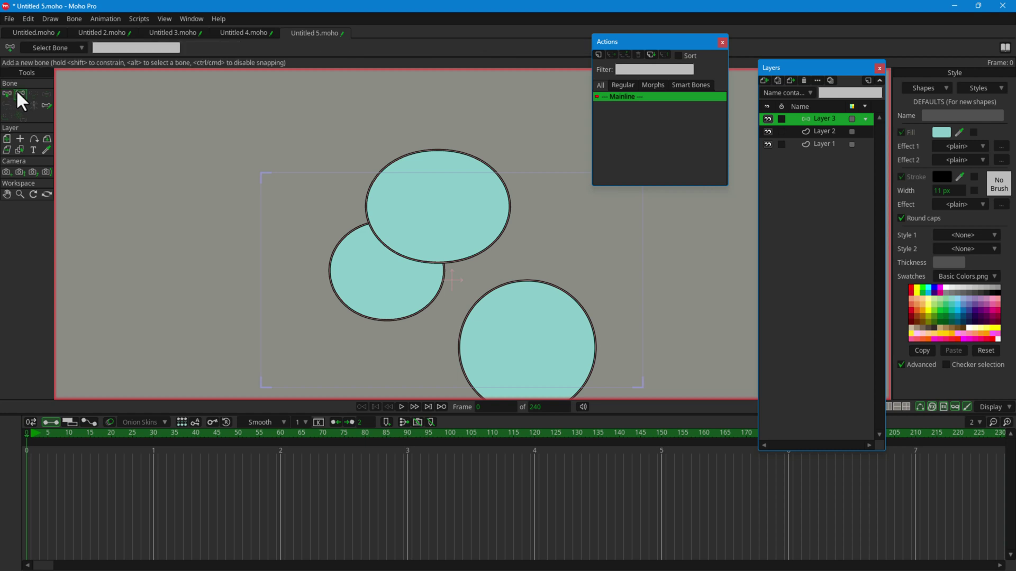
{"action": "left_click_drag", "start_coordinate": [437, 258], "coordinate": [439, 152]}
{"action": "scroll", "coordinate": [518, 371], "scroll_direction": "up", "scroll_amount": 2}
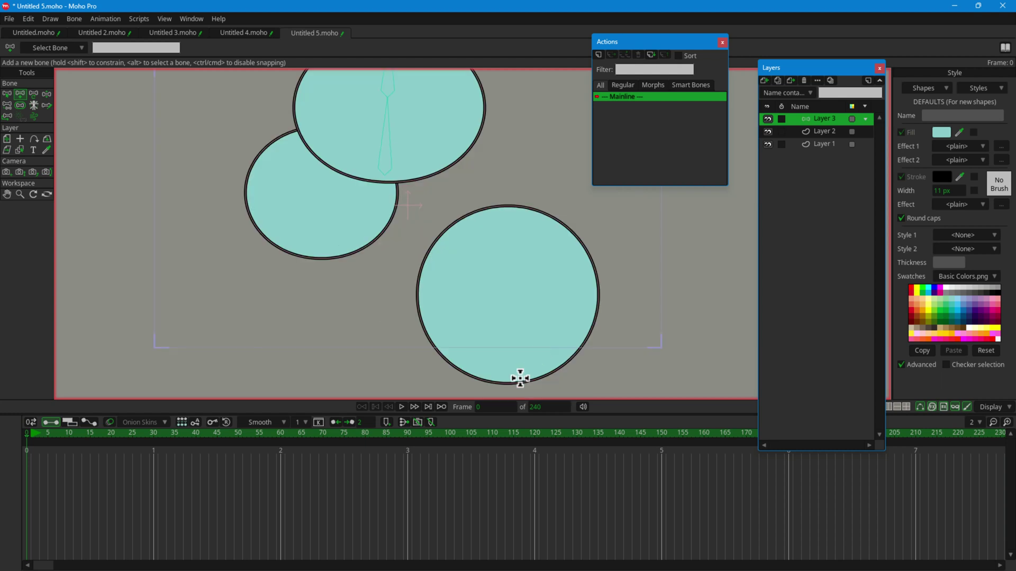
{"action": "left_click_drag", "start_coordinate": [507, 383], "coordinate": [515, 208]}
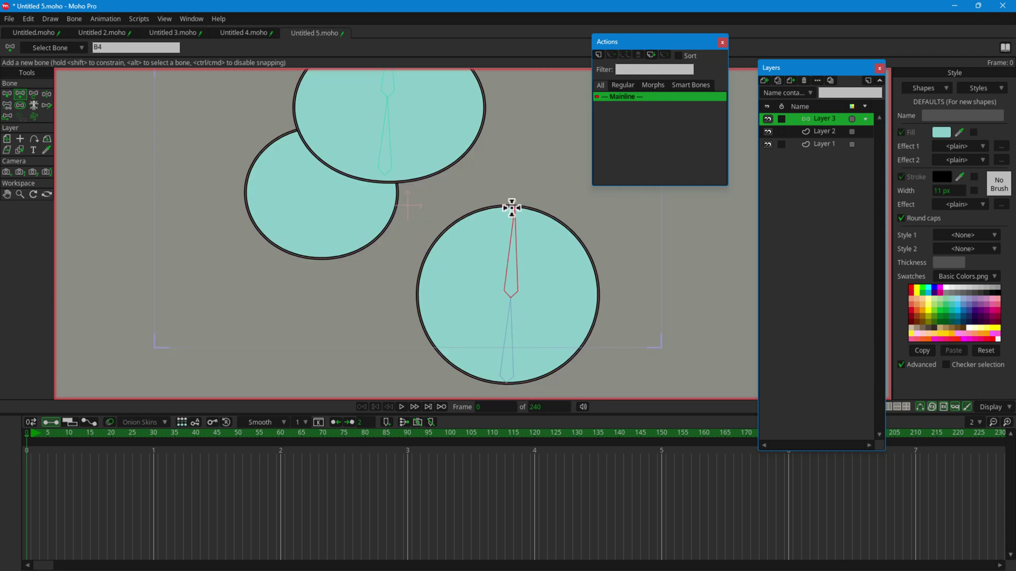
Draw a separate diagonal two-bone chain through the left ellipse, from its lower right edge to its upper left.
{"action": "left_click", "coordinate": [314, 314]}
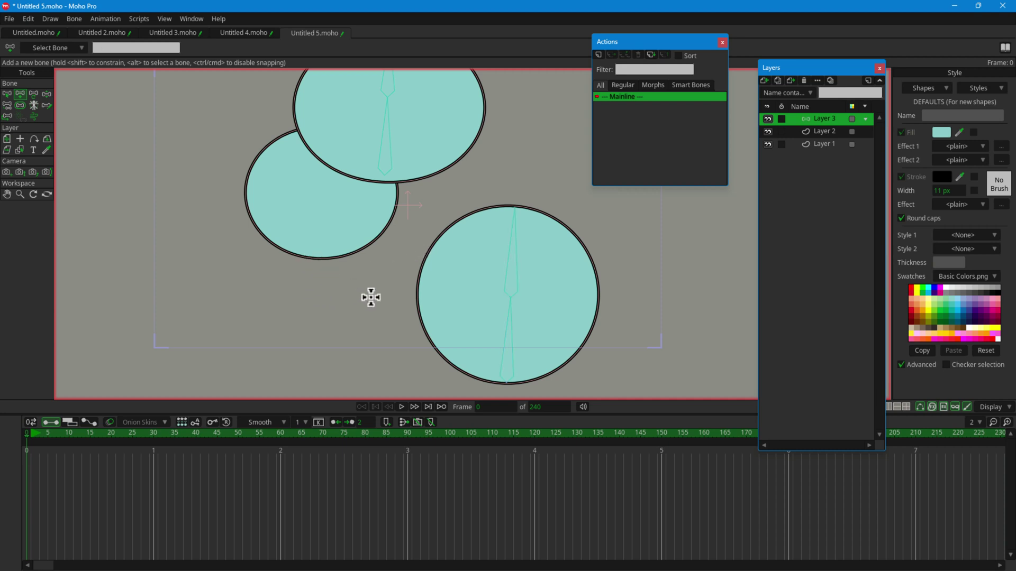
{"action": "scroll", "coordinate": [370, 297], "scroll_direction": "down", "scroll_amount": 1}
{"action": "scroll", "coordinate": [314, 246], "scroll_direction": "up", "scroll_amount": 1}
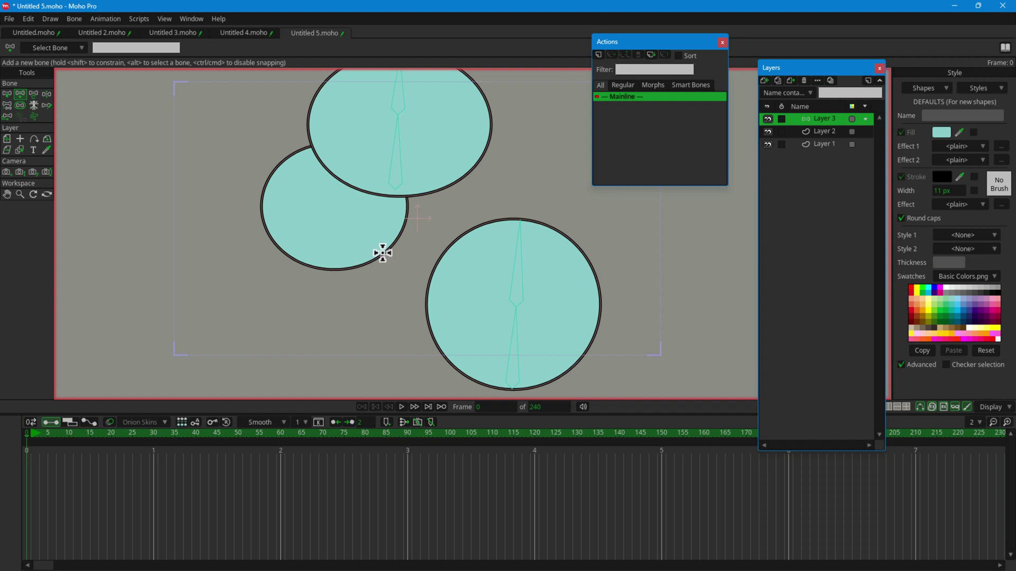
{"action": "left_click_drag", "start_coordinate": [391, 249], "coordinate": [279, 170]}
Test bending the left ellipse's bone chain with Manipulate Bones at frame 0.
{"action": "scroll", "coordinate": [300, 218], "scroll_direction": "down", "scroll_amount": 2}
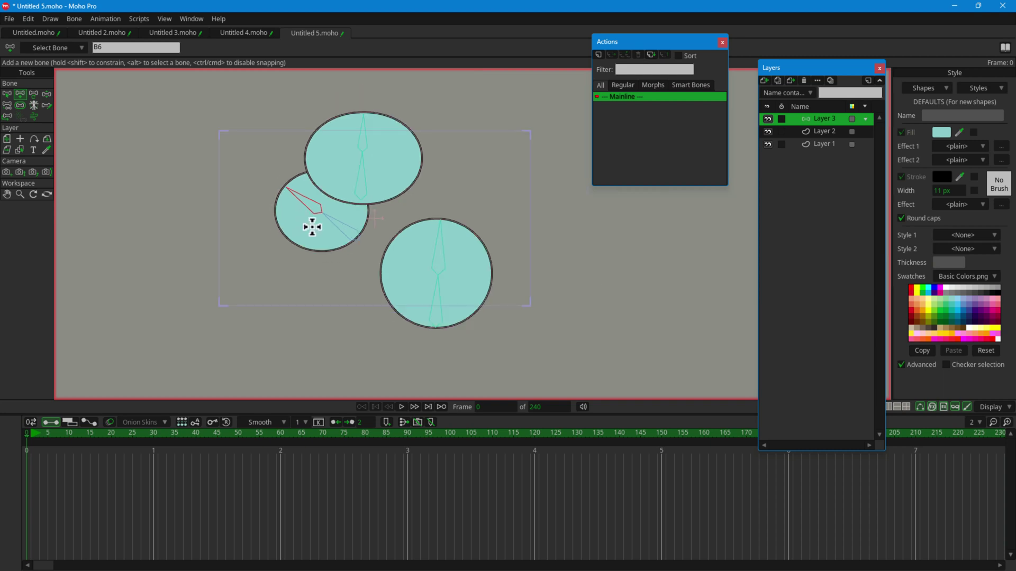
{"action": "left_click", "coordinate": [46, 96]}
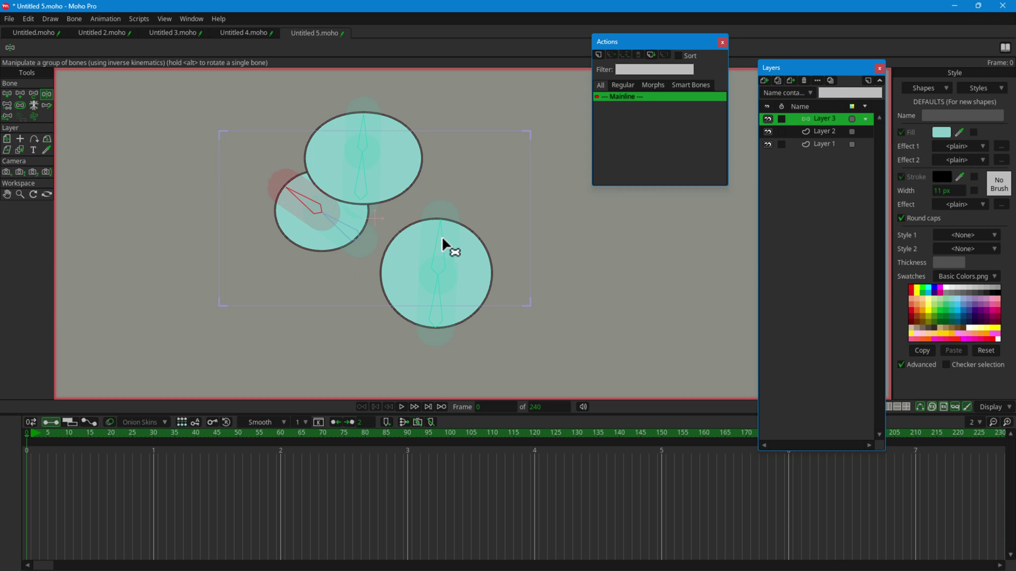
{"action": "left_click_drag", "start_coordinate": [297, 193], "coordinate": [332, 183]}
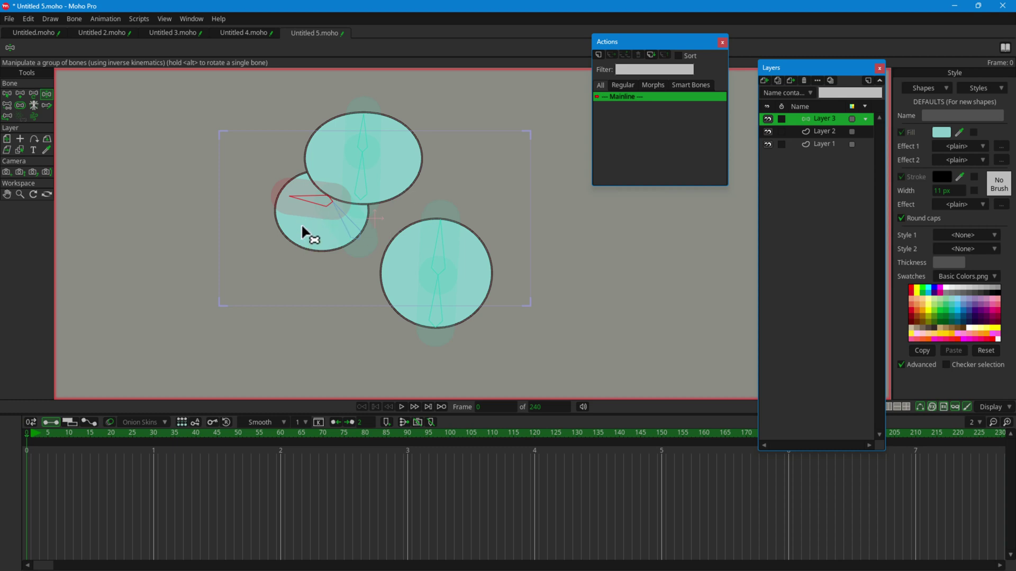
Nest Layer 1 and Layer 2 together inside the bone layer, Layer 3.
{"action": "left_click", "coordinate": [819, 144]}
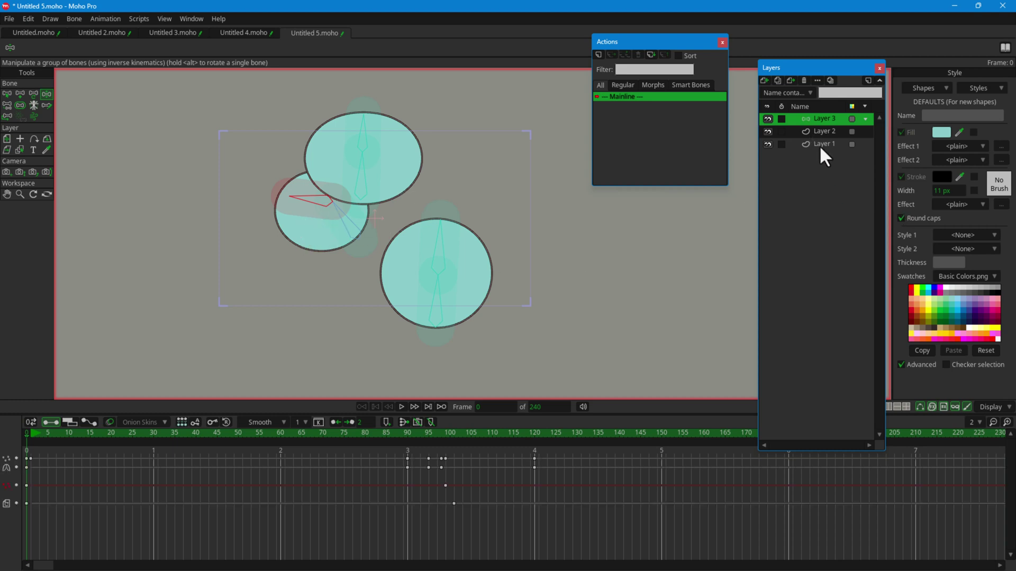
{"action": "left_click", "coordinate": [821, 135], "text": "ctrl"}
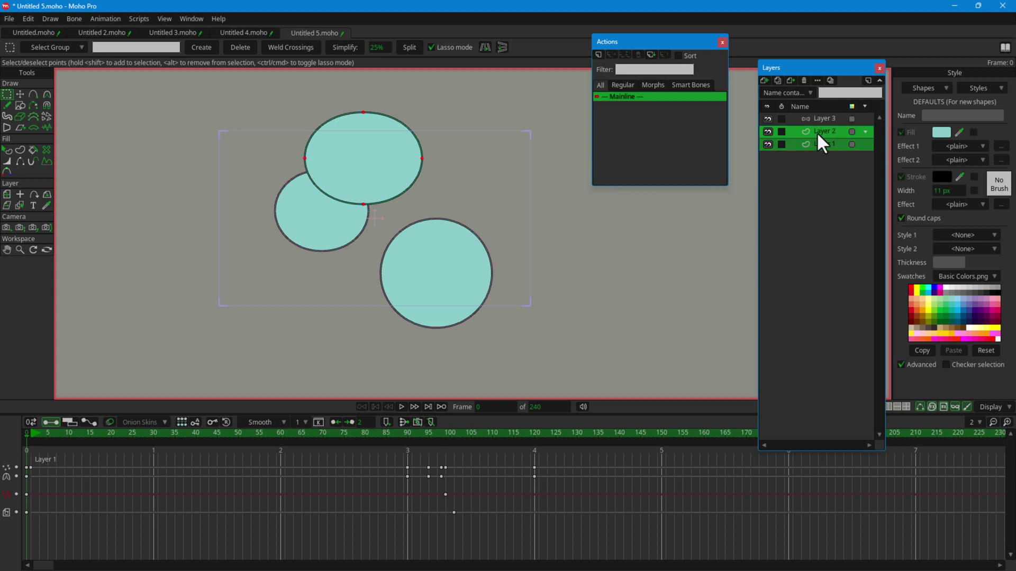
{"action": "left_click_drag", "start_coordinate": [821, 133], "coordinate": [834, 126]}
{"action": "left_click_drag", "start_coordinate": [833, 122], "coordinate": [833, 120]}
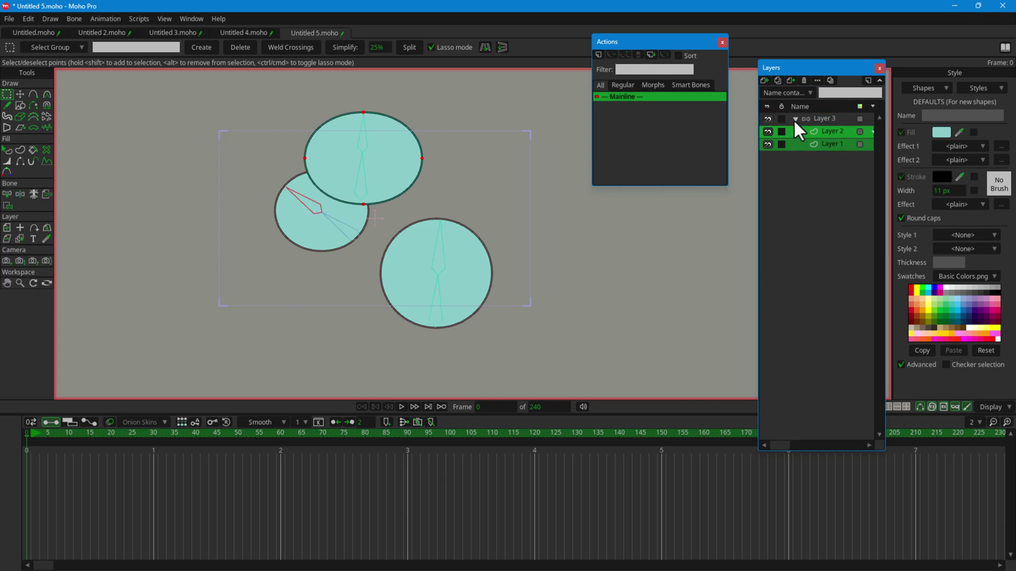
{"action": "left_click", "coordinate": [792, 119]}
{"action": "left_click", "coordinate": [794, 119]}
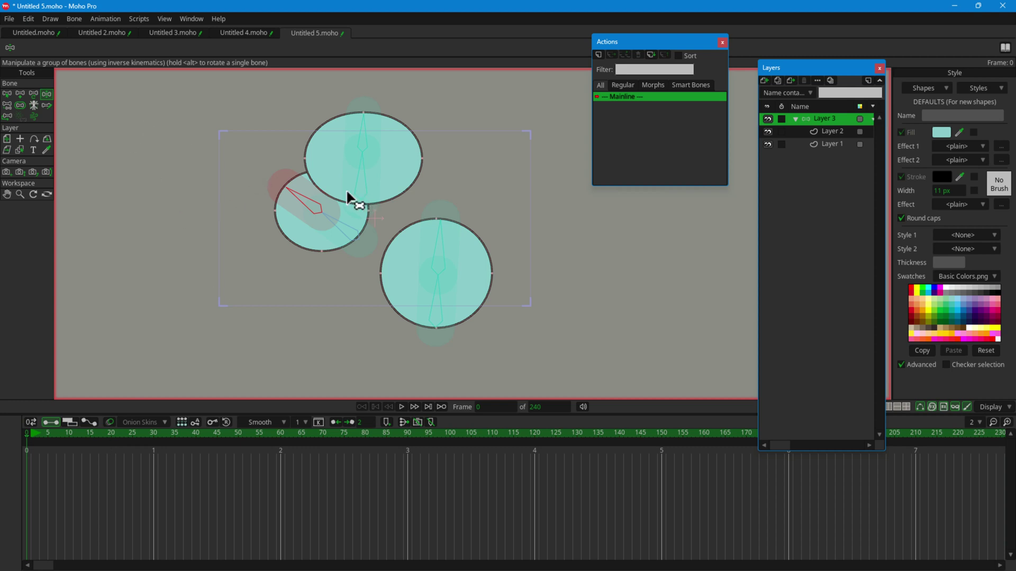
Test how the bones deform the nested shapes by bending the left ellipse's chain with Manipulate Bones.
{"action": "left_click_drag", "start_coordinate": [287, 191], "coordinate": [221, 116]}
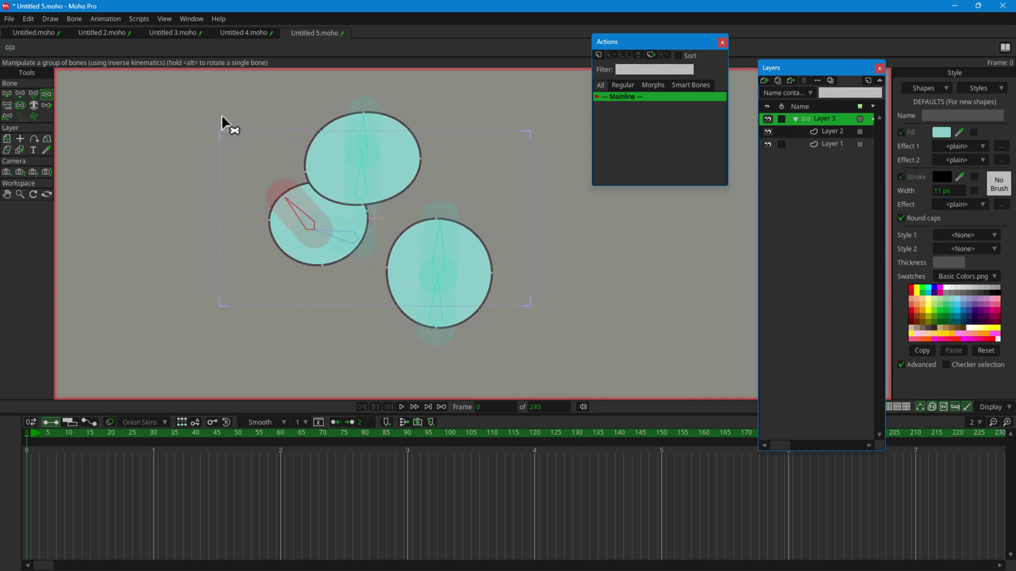
{"action": "left_click_drag", "start_coordinate": [302, 207], "coordinate": [418, 127]}
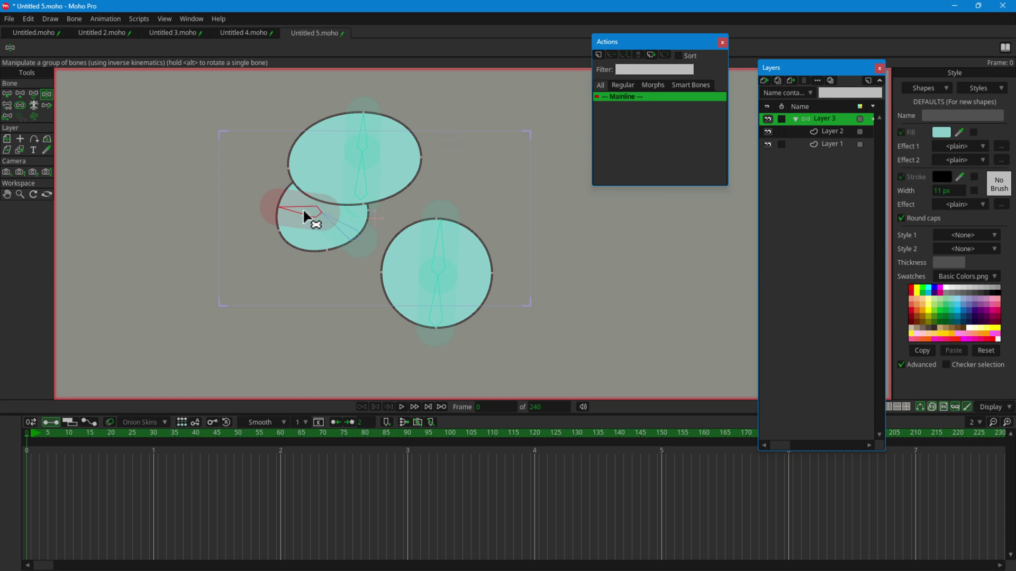
{"action": "left_click", "coordinate": [446, 247]}
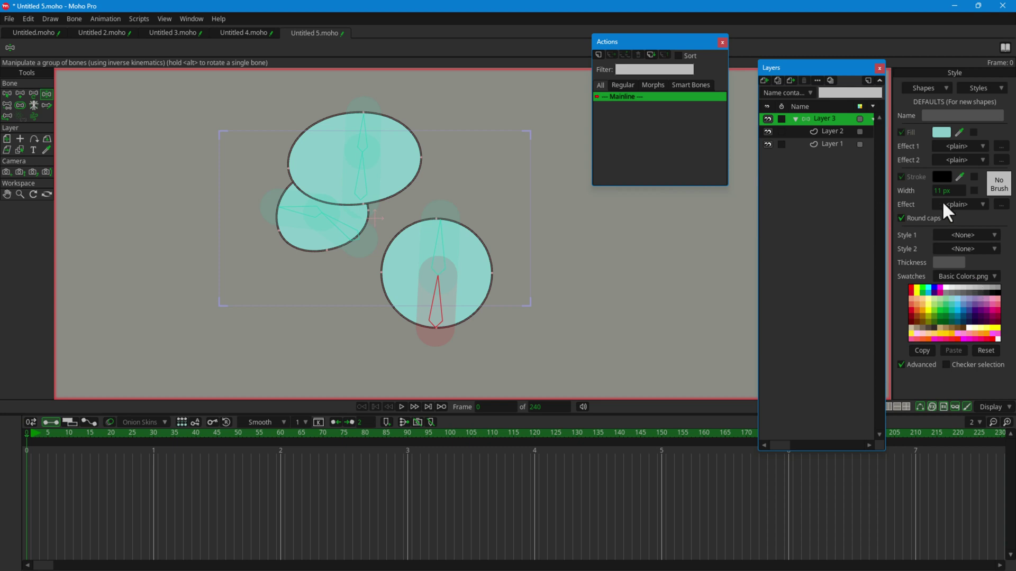
Add a new Frame By Frame layer above the bone layer.
{"action": "left_click", "coordinate": [763, 80]}
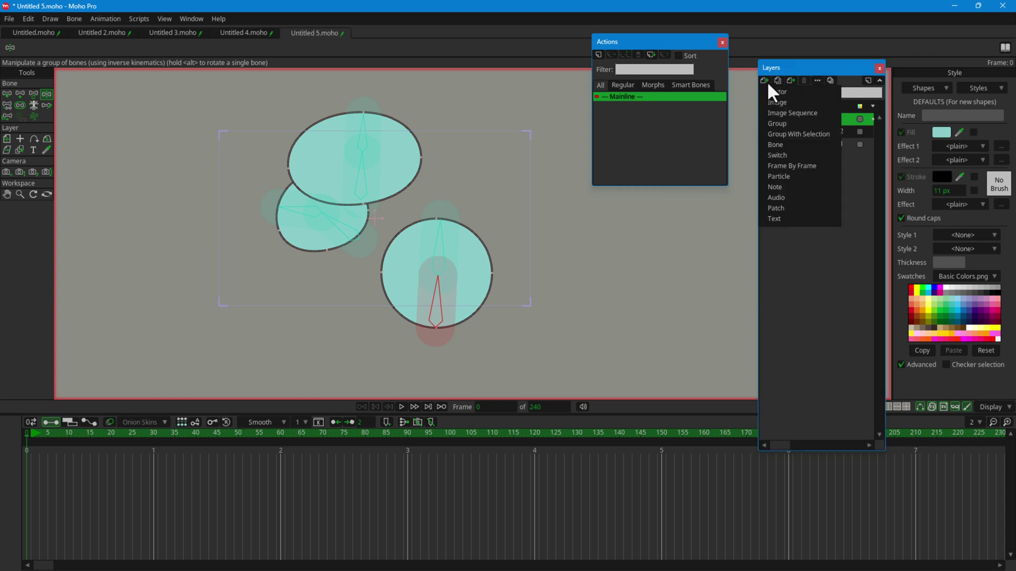
{"action": "left_click", "coordinate": [795, 167]}
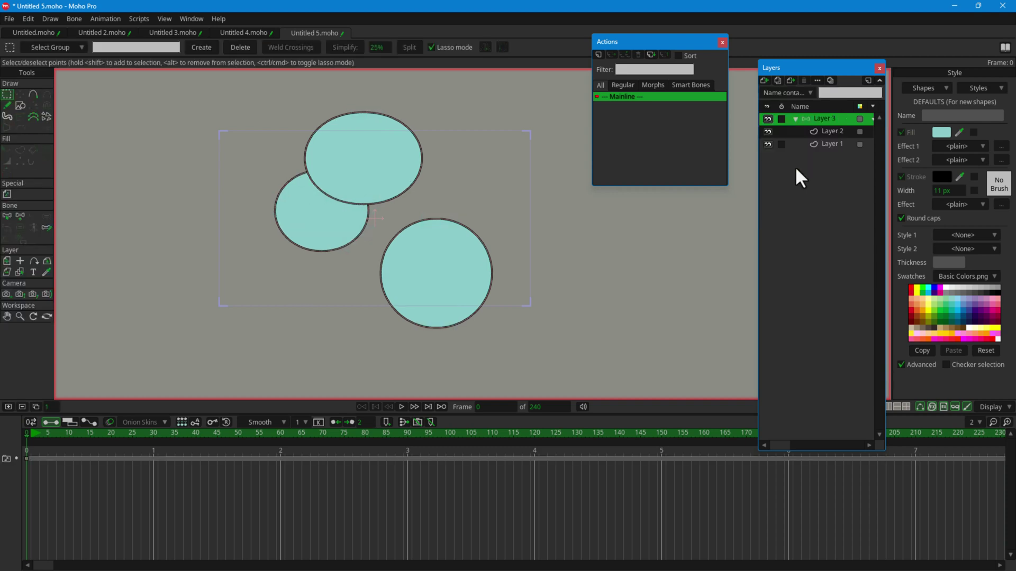
{"action": "left_click", "coordinate": [802, 221]}
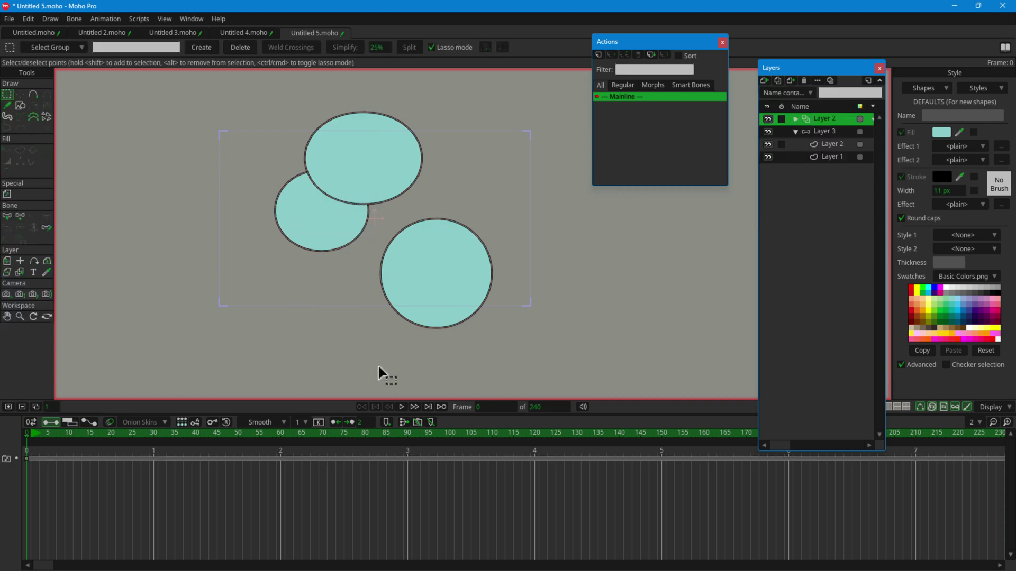
Draw a vertical line beside the left ellipse with the Freehand tool at frame 0 of the frame-by-frame layer.
{"action": "scroll", "coordinate": [249, 238], "scroll_direction": "up", "scroll_amount": 3}
{"action": "scroll", "coordinate": [299, 228], "scroll_direction": "down", "scroll_amount": 2}
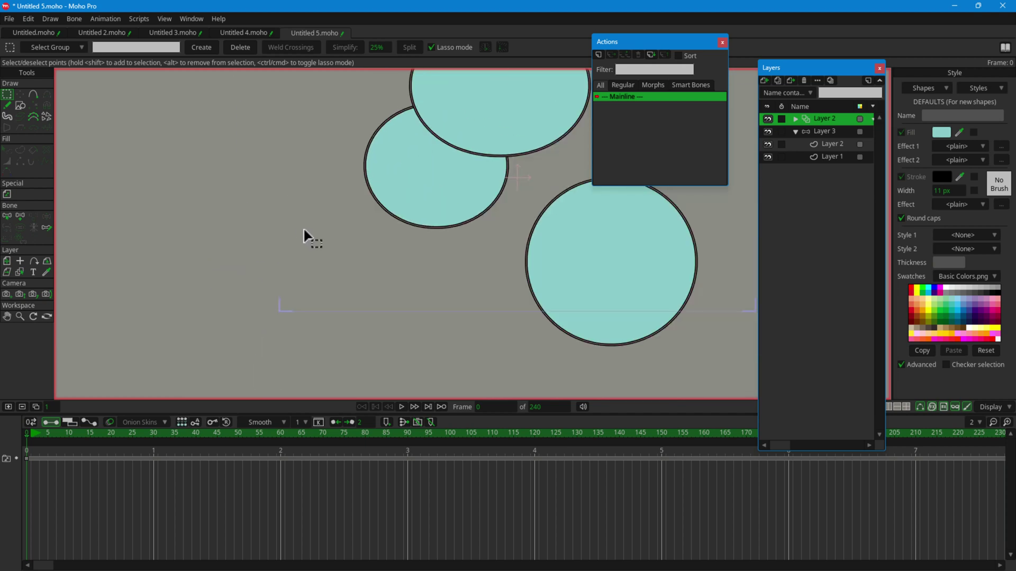
{"action": "left_click", "coordinate": [8, 106]}
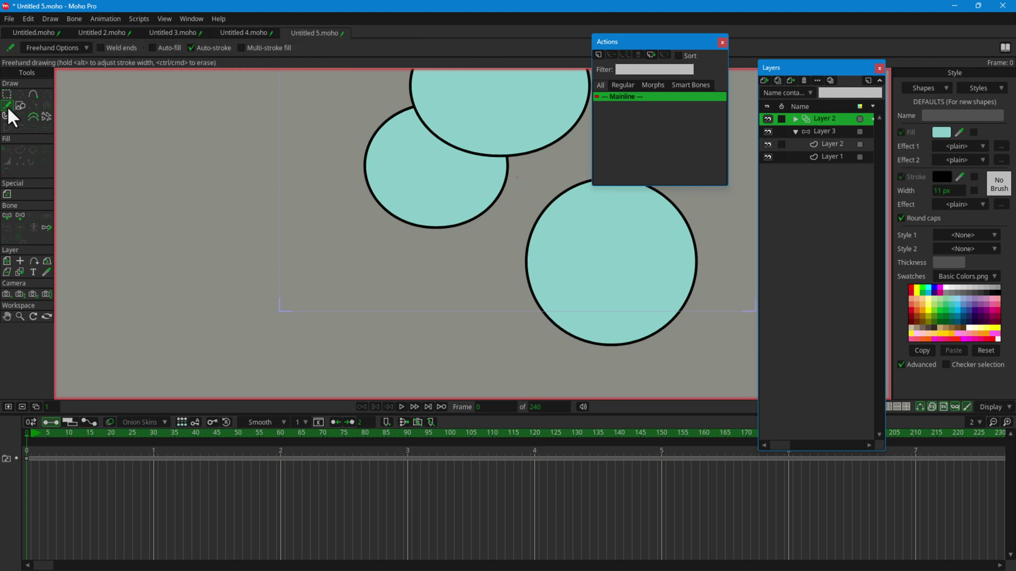
{"action": "left_click_drag", "start_coordinate": [324, 168], "coordinate": [323, 294]}
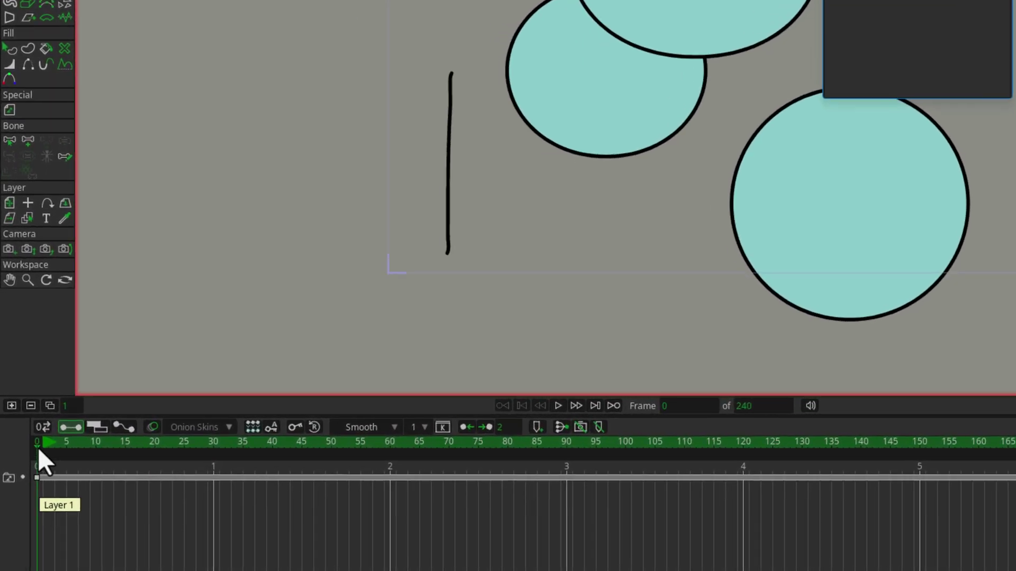
Add a new drawing at frame 1, enable onion skins, and redraw the line with its top tilted slightly right.
{"action": "left_click", "coordinate": [36, 438]}
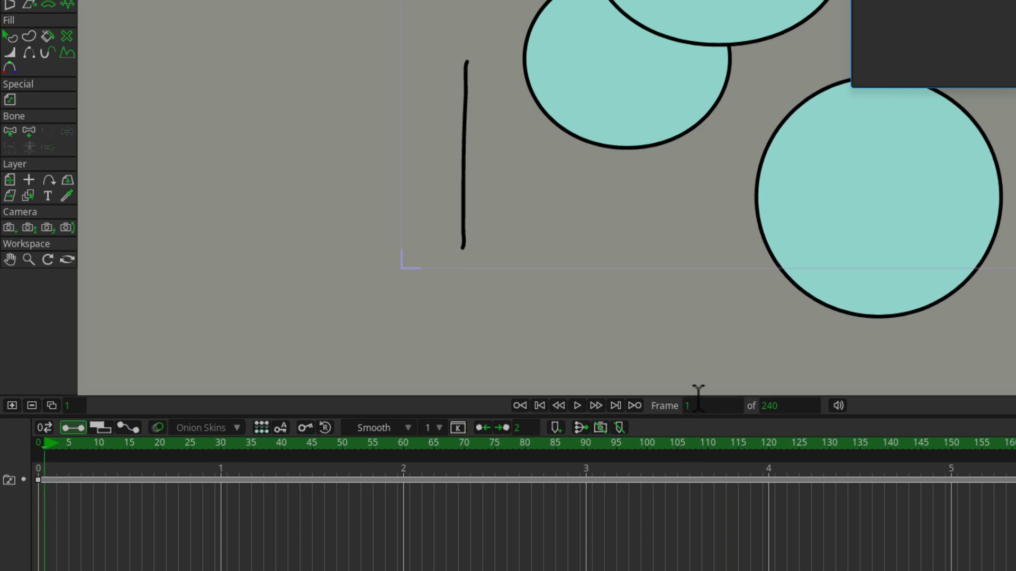
{"action": "left_click", "coordinate": [12, 406]}
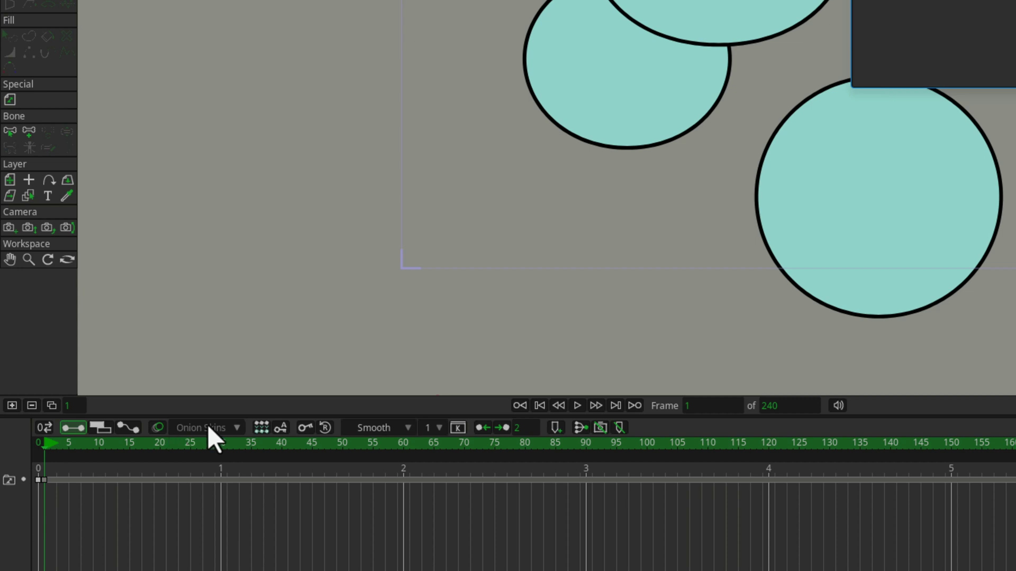
{"action": "left_click", "coordinate": [158, 427]}
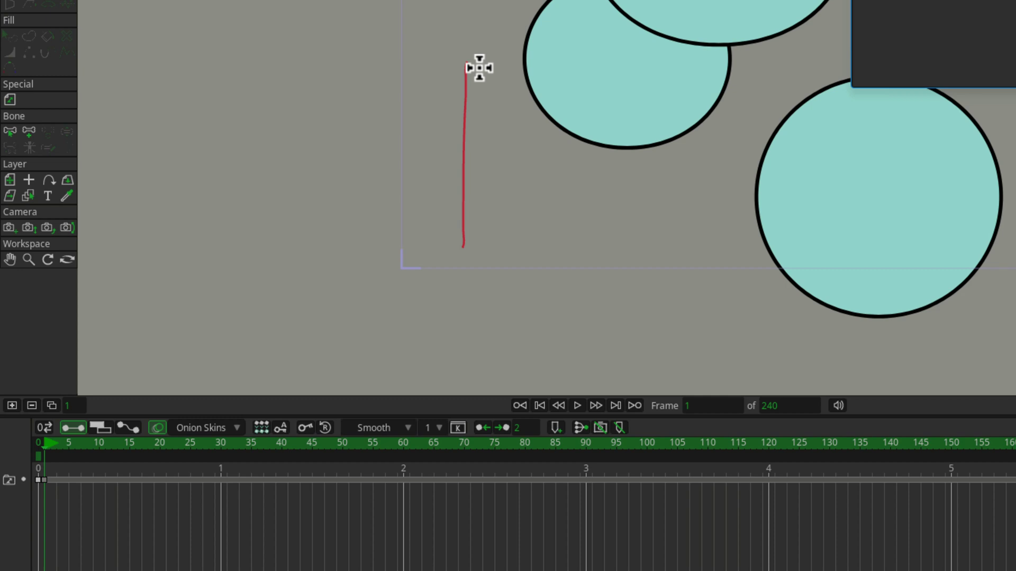
{"action": "left_click_drag", "start_coordinate": [479, 68], "coordinate": [462, 247]}
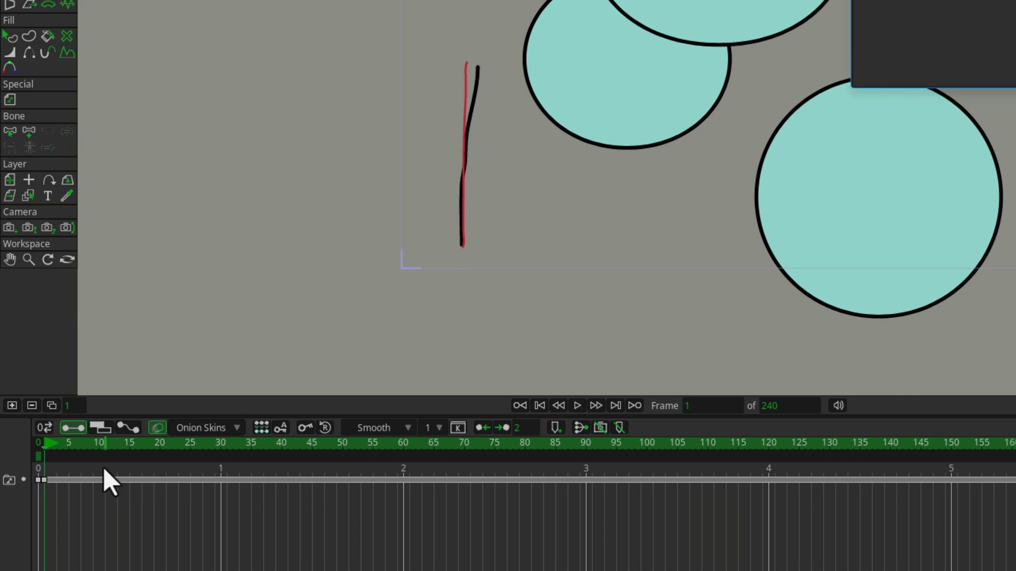
Add a new drawing at frame 5 and draw the line leaning further right than its onion skin.
{"action": "left_click_drag", "start_coordinate": [46, 448], "coordinate": [65, 449]}
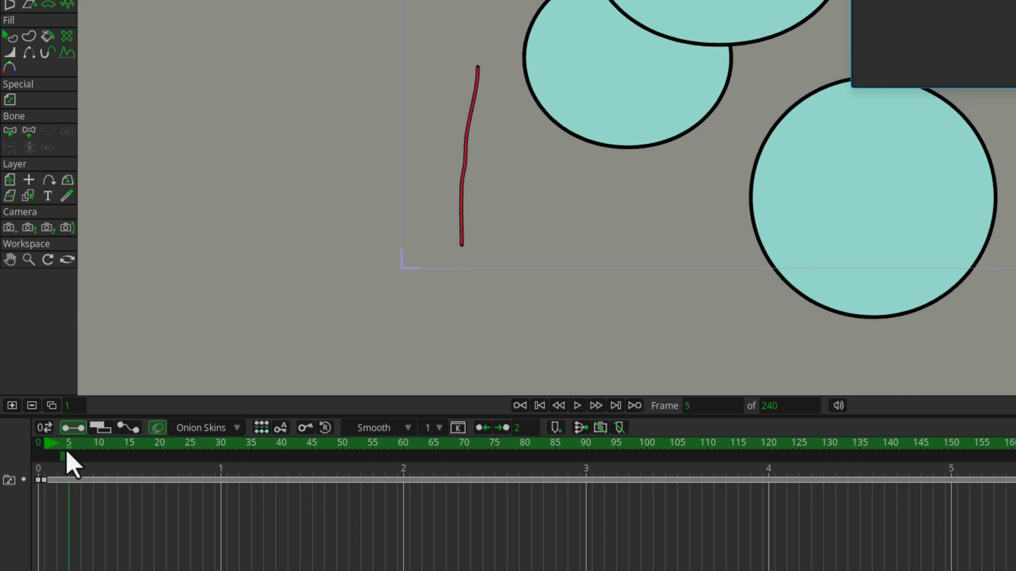
{"action": "left_click", "coordinate": [11, 406]}
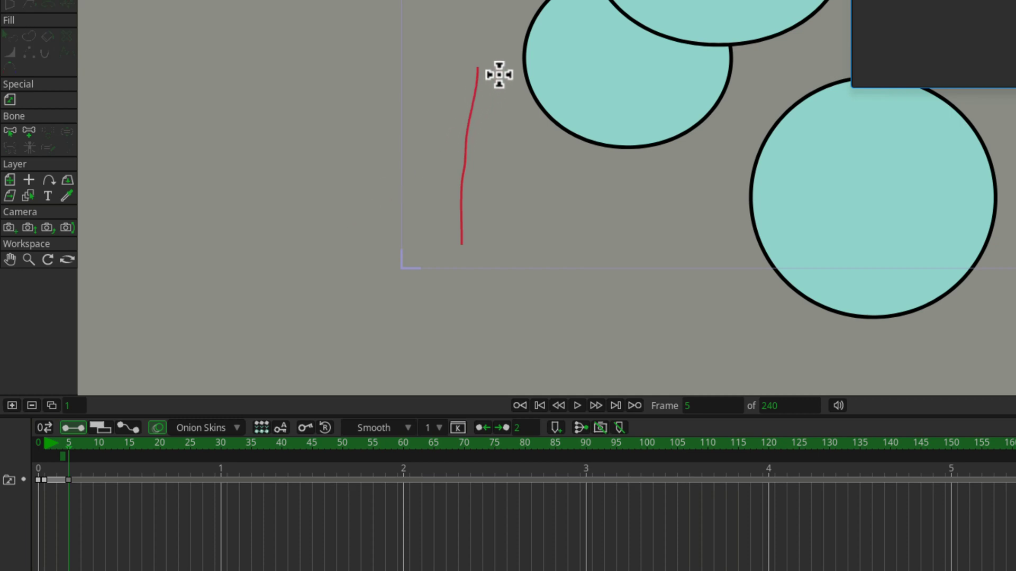
{"action": "left_click_drag", "start_coordinate": [495, 72], "coordinate": [462, 246]}
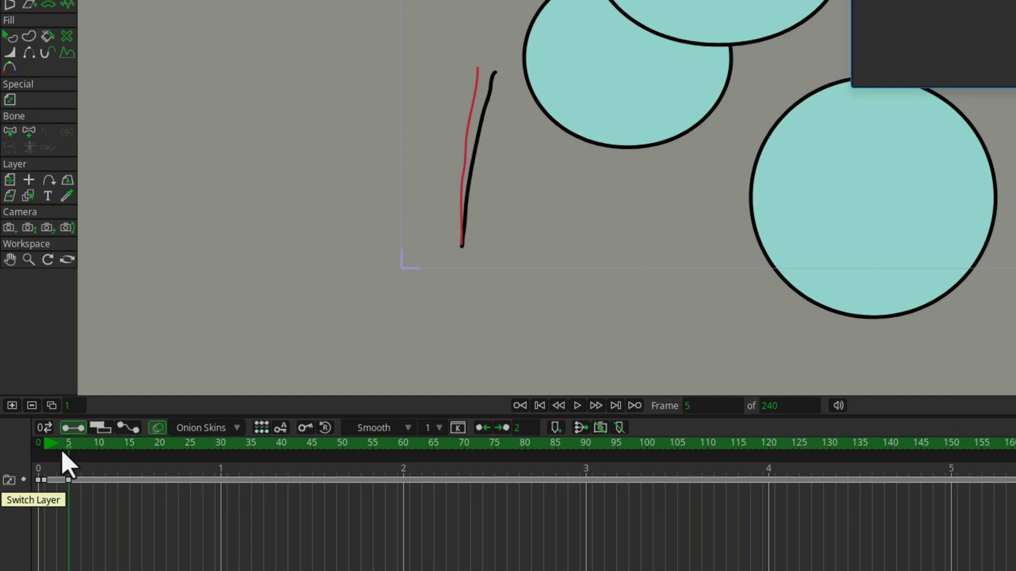
Add a new drawing at frame 10 and draw the line tilted still further right from the same base.
{"action": "left_click_drag", "start_coordinate": [61, 449], "coordinate": [97, 450]}
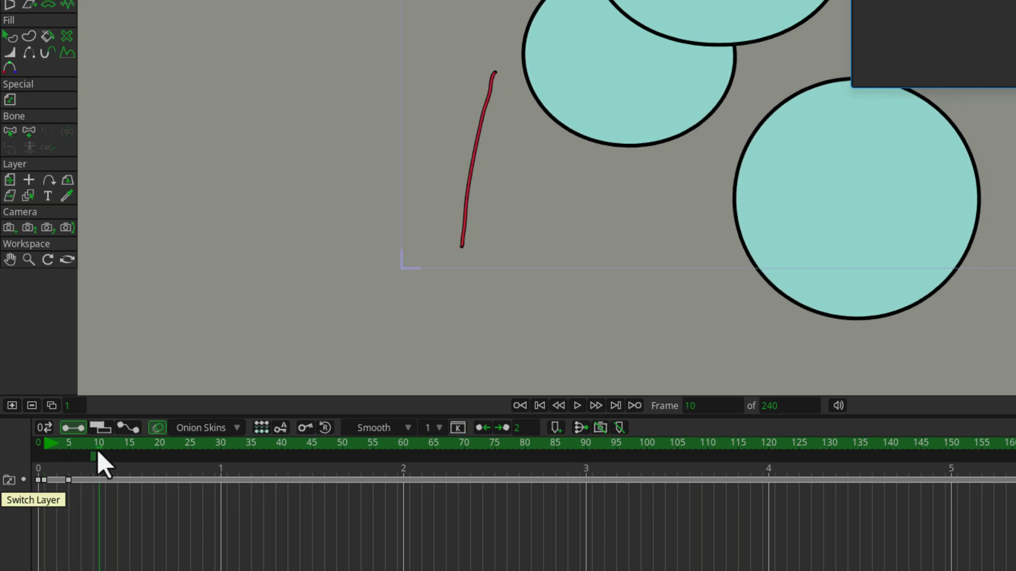
{"action": "left_click", "coordinate": [12, 406]}
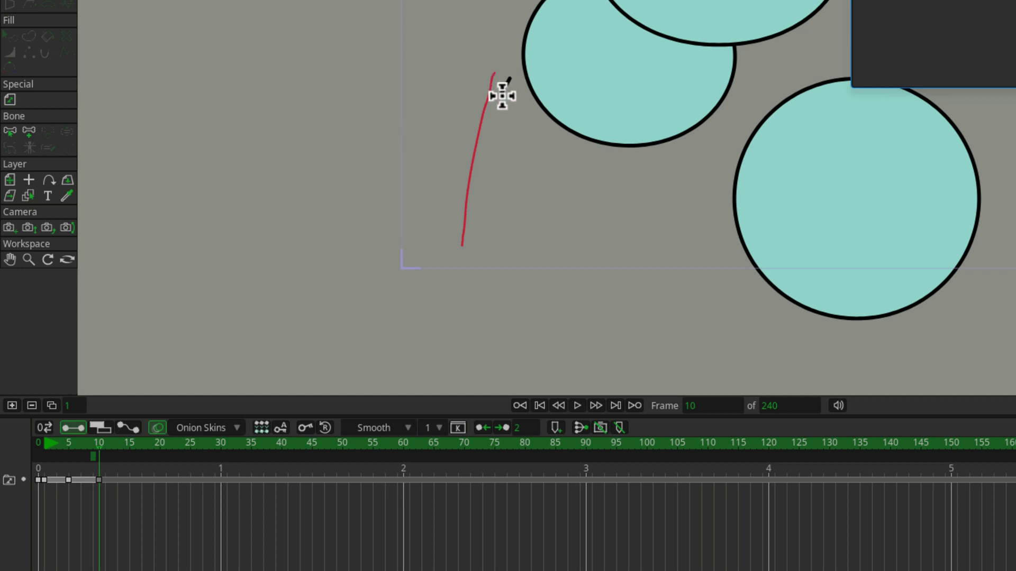
{"action": "left_click_drag", "start_coordinate": [502, 96], "coordinate": [460, 247]}
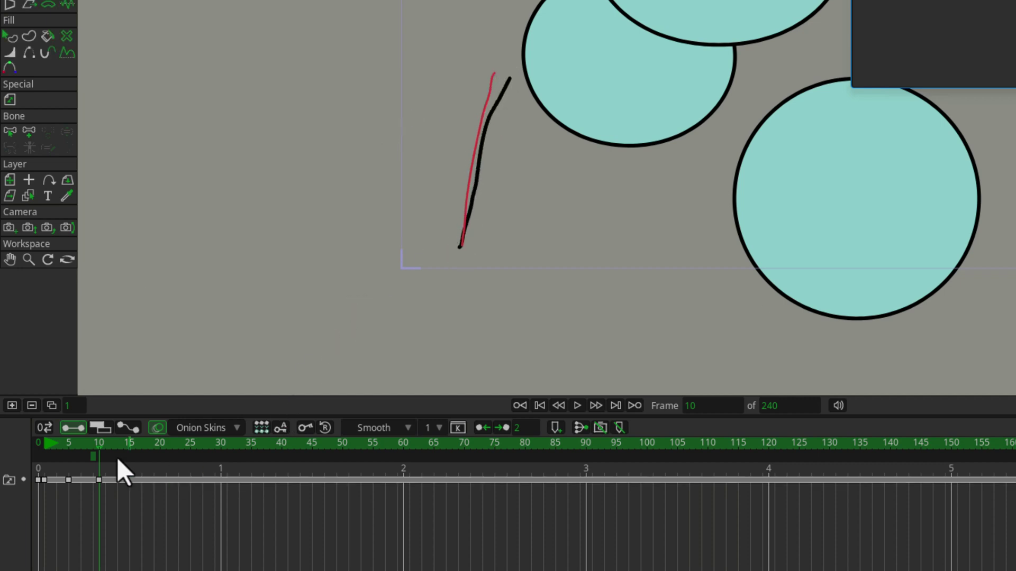
Turn off onion skins and scrub the timeline to review the frame-by-frame line animation.
{"action": "mouse_move", "coordinate": [99, 454]}
{"action": "left_mouse_down"}
{"action": "mouse_move", "coordinate": [37, 454]}
{"action": "mouse_move", "coordinate": [140, 464]}
{"action": "left_mouse_up"}
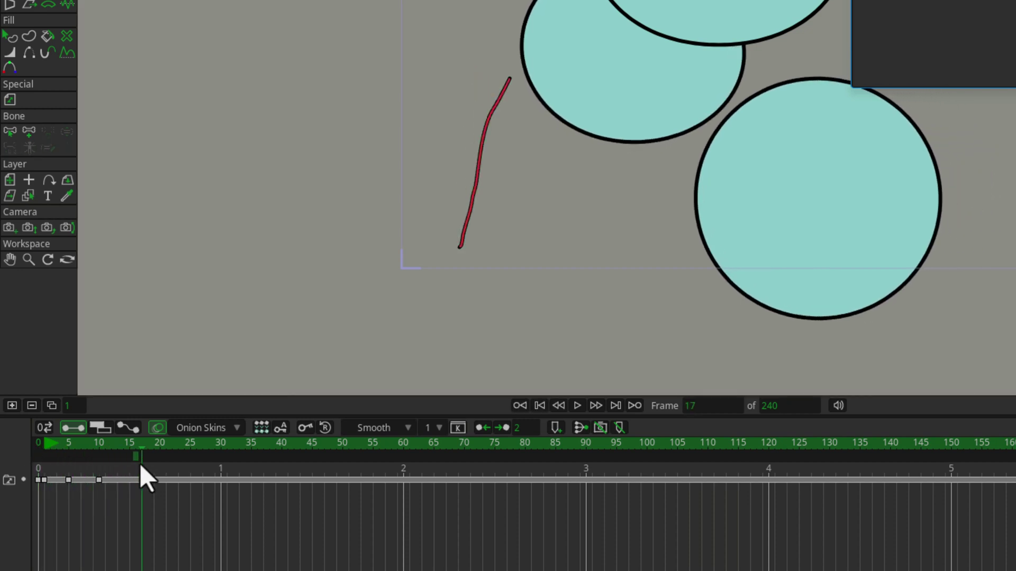
{"action": "left_click", "coordinate": [155, 428]}
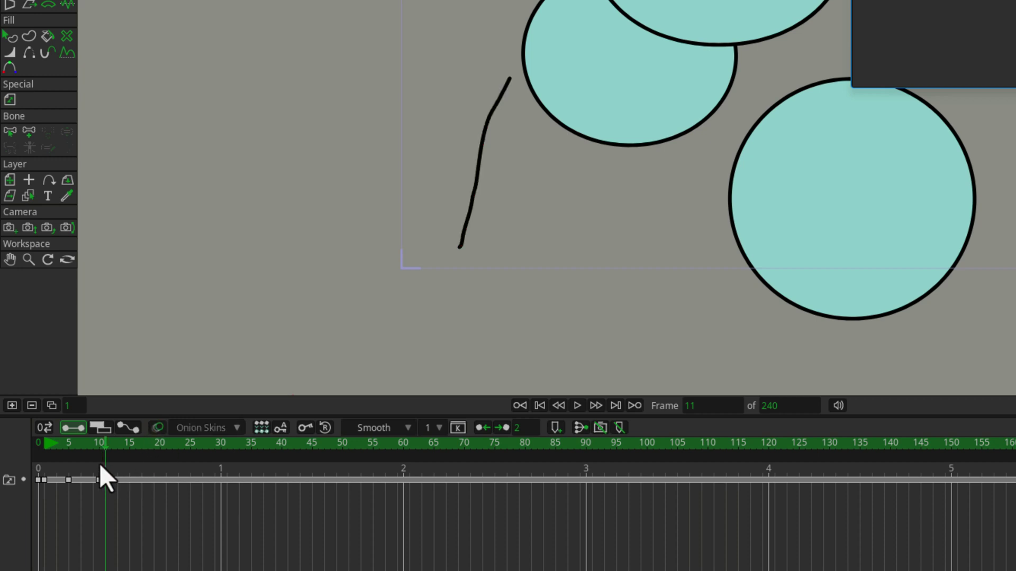
{"action": "mouse_move", "coordinate": [87, 449]}
{"action": "left_mouse_down"}
{"action": "mouse_move", "coordinate": [31, 455]}
{"action": "mouse_move", "coordinate": [162, 472]}
{"action": "mouse_move", "coordinate": [78, 480]}
{"action": "mouse_move", "coordinate": [133, 490]}
{"action": "mouse_move", "coordinate": [31, 484]}
{"action": "mouse_move", "coordinate": [108, 479]}
{"action": "mouse_move", "coordinate": [41, 478]}
{"action": "mouse_move", "coordinate": [90, 481]}
{"action": "left_mouse_up"}
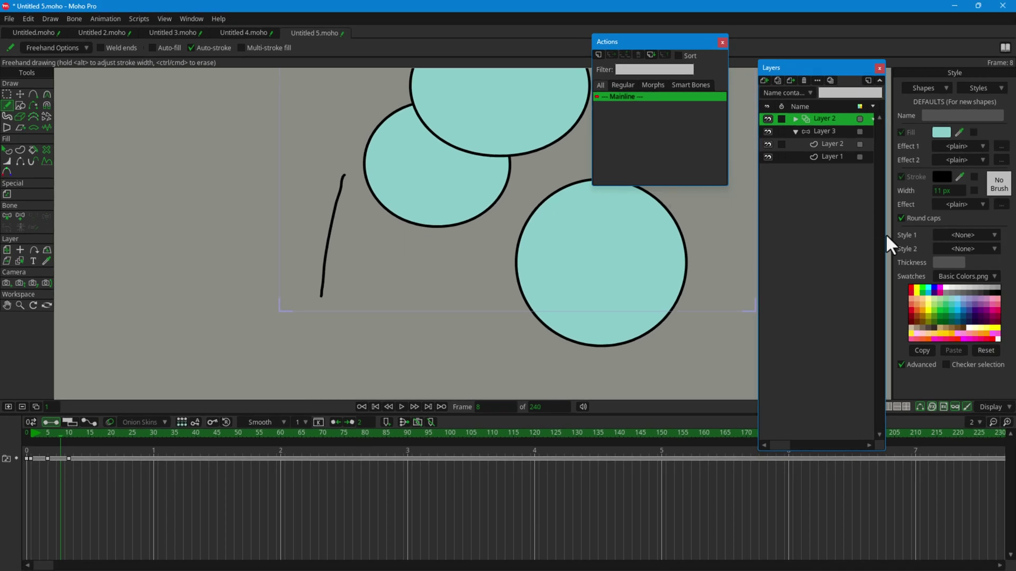
Return to frame 0, show the layer types available for a new layer, and move the Actions window slightly lower.
{"action": "left_click", "coordinate": [765, 80]}
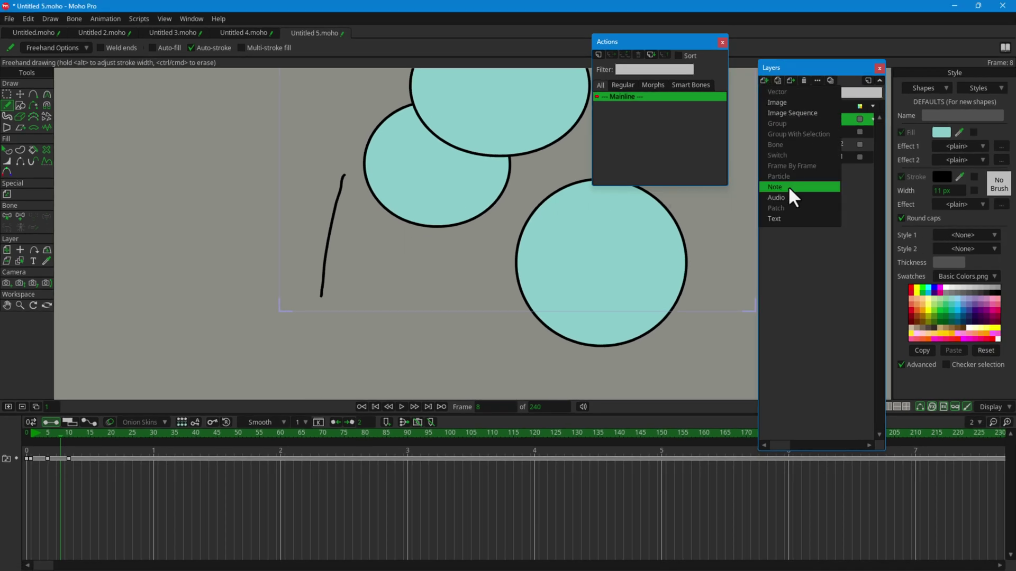
{"action": "left_click_drag", "start_coordinate": [82, 445], "coordinate": [4, 445]}
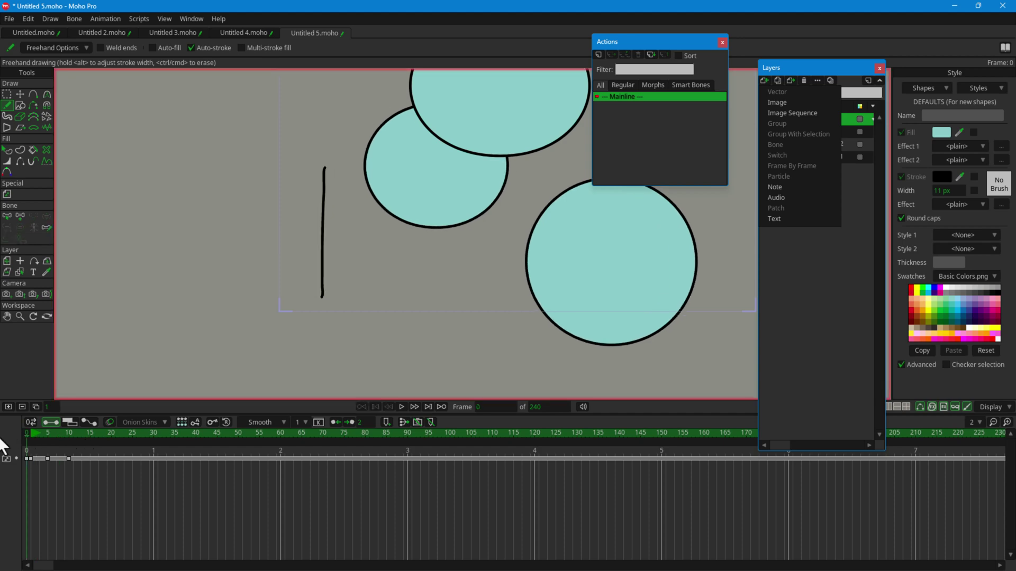
{"action": "key", "text": "Escape"}
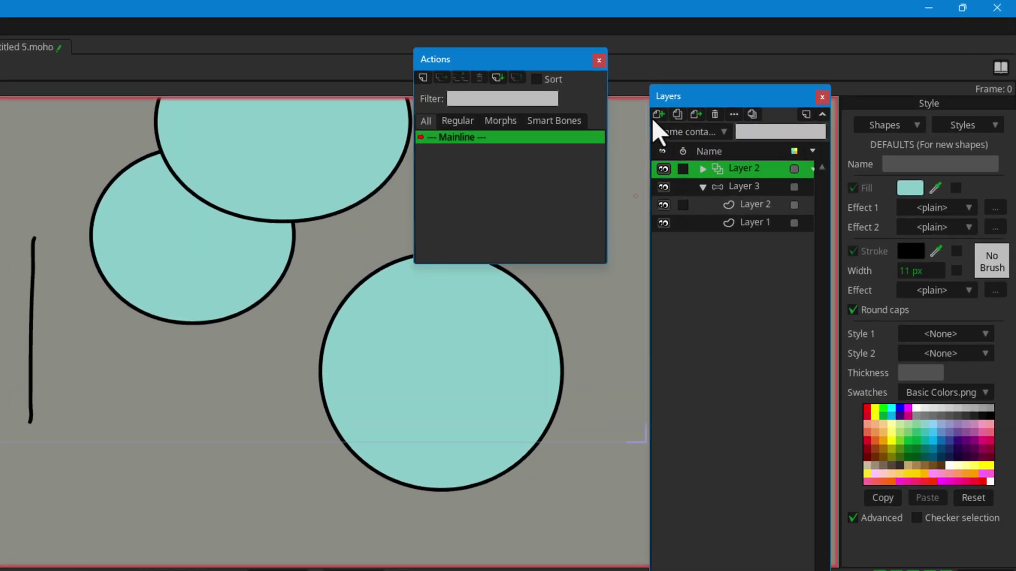
{"action": "left_click", "coordinate": [765, 80]}
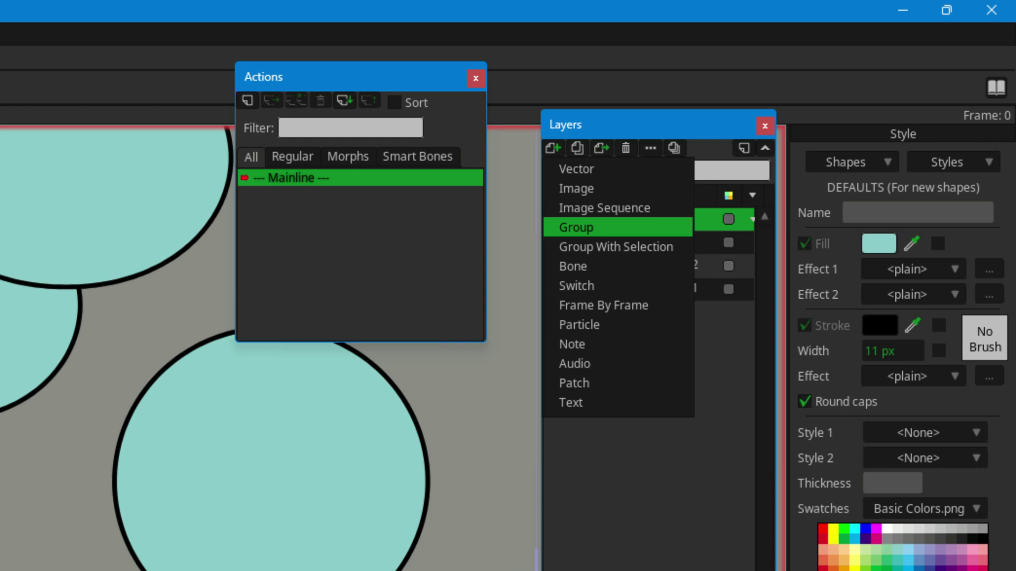
{"action": "left_click_drag", "start_coordinate": [307, 77], "coordinate": [340, 121]}
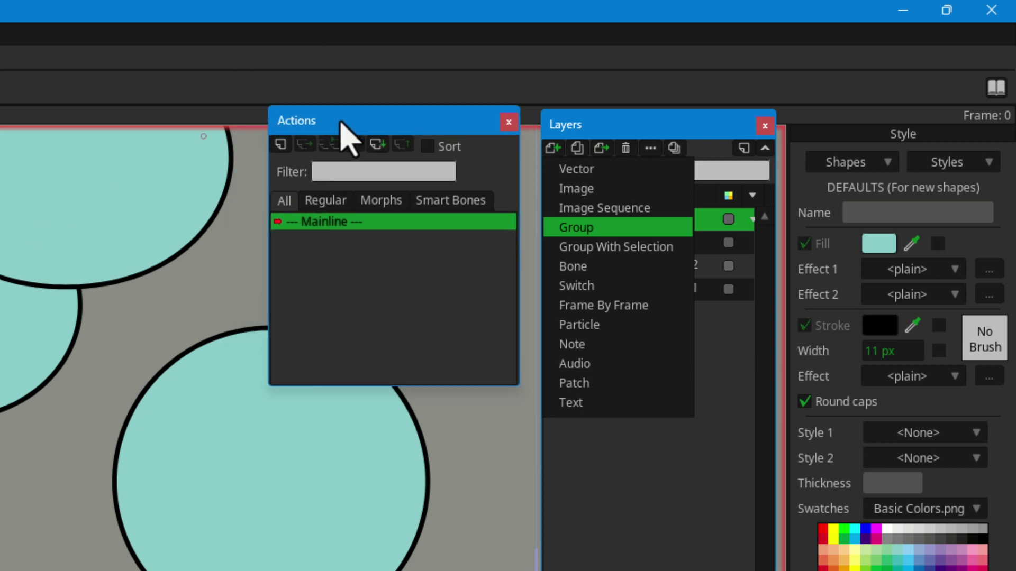